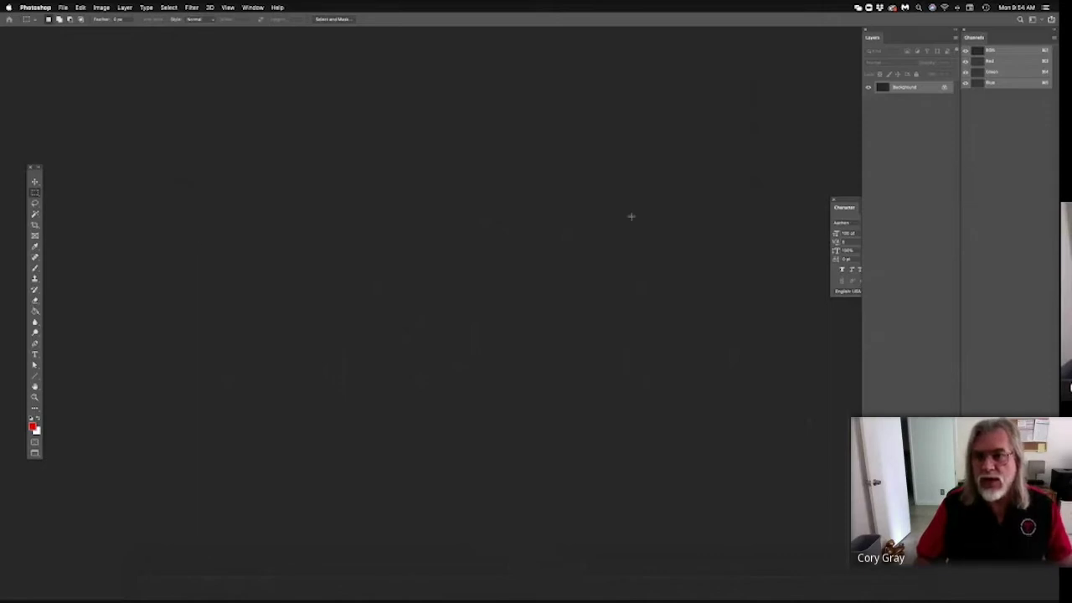
# - Close the floating character panel and add a new Lorem Ipsum text layer on the canvas
pyautogui.click(831, 199)
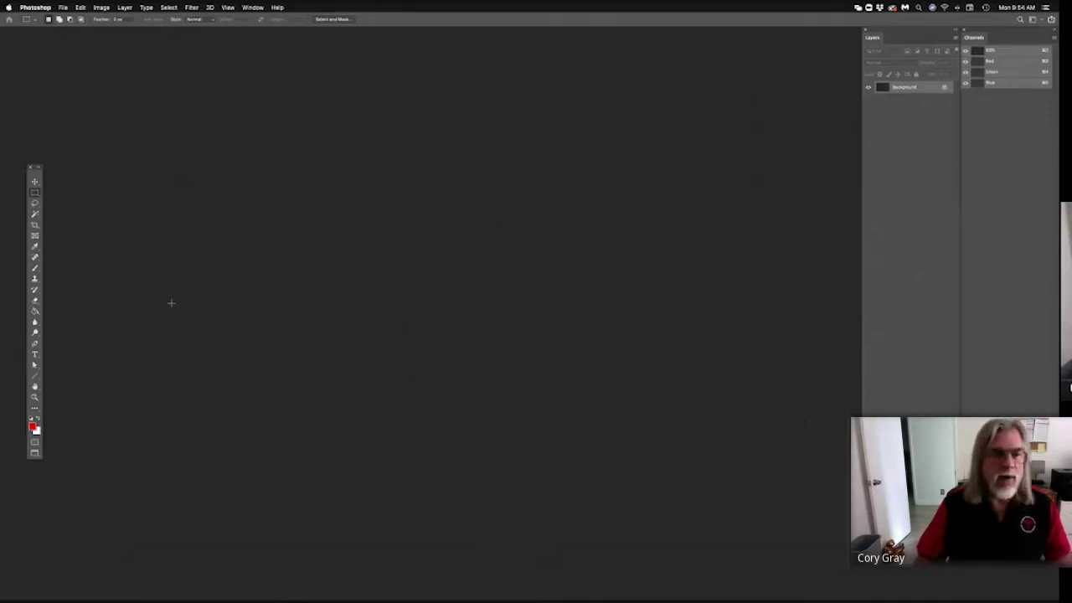
pyautogui.click(34, 354)
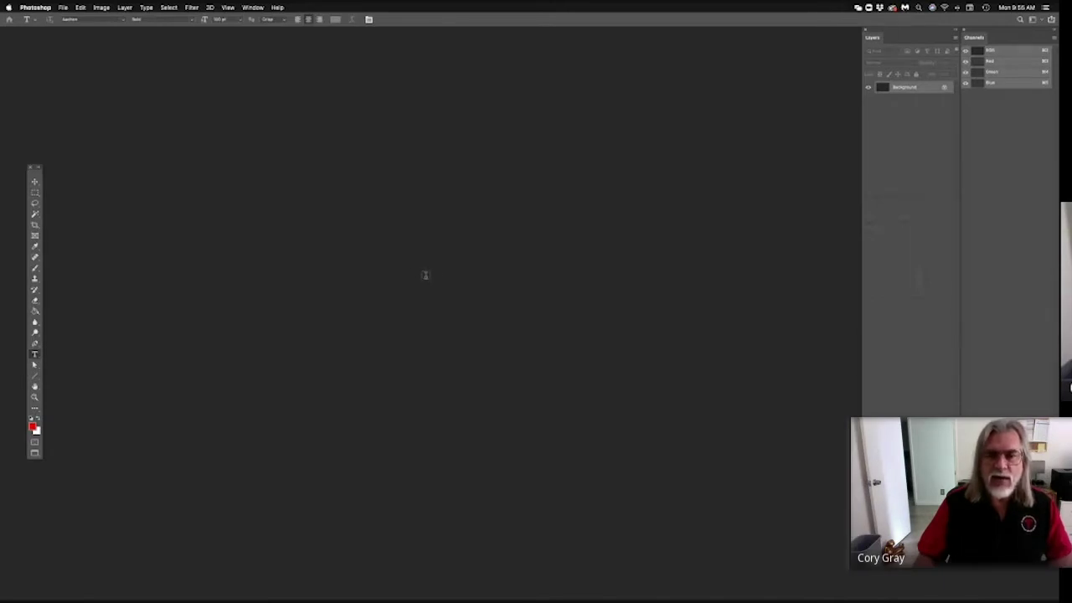
pyautogui.click(425, 275)
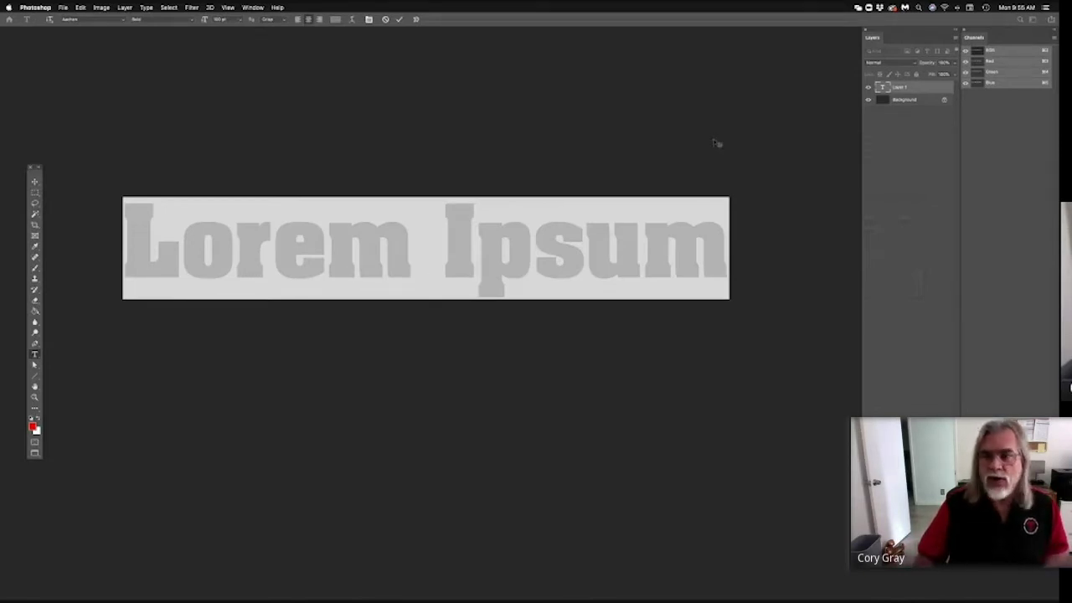
pyautogui.click(900, 88)
pyautogui.doubleClick(901, 88)
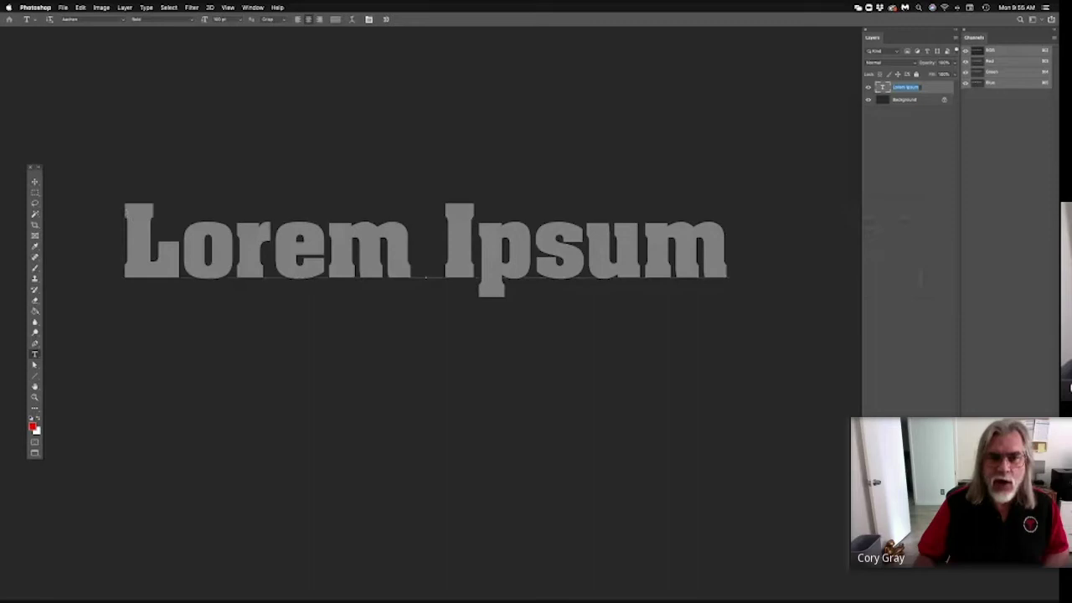
# - Replace the placeholder with GRAPHIC on one line and ELEPHANTS on the line below
pyautogui.moveTo(124, 243); pyautogui.dragTo(778, 268)
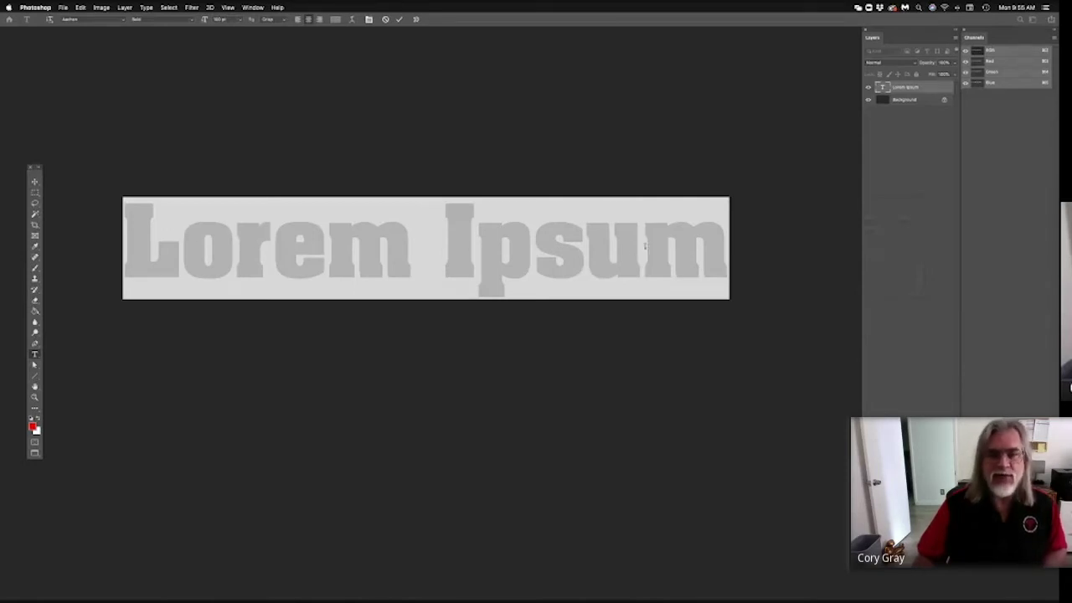
pyautogui.click(422, 235)
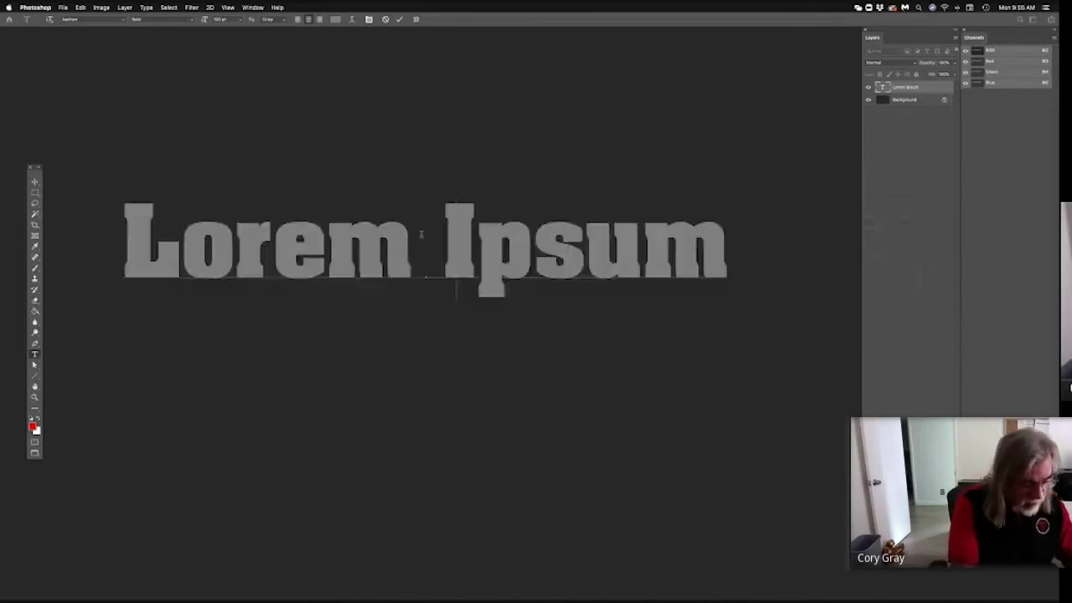
pyautogui.press('super+a')
pyautogui.write('GRAPH')
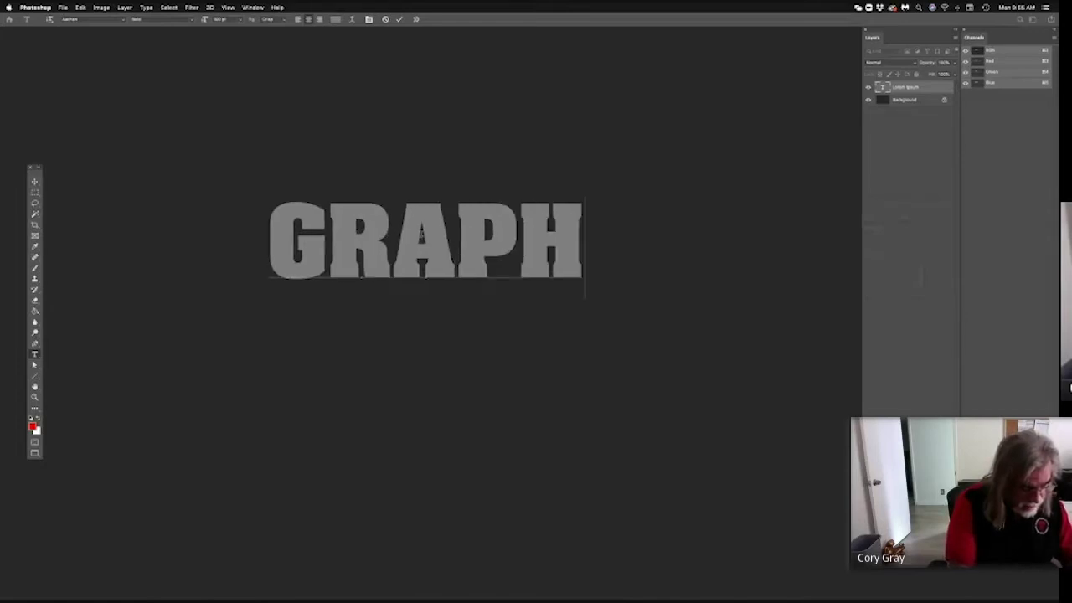
pyautogui.write('IC')
pyautogui.press('Return')
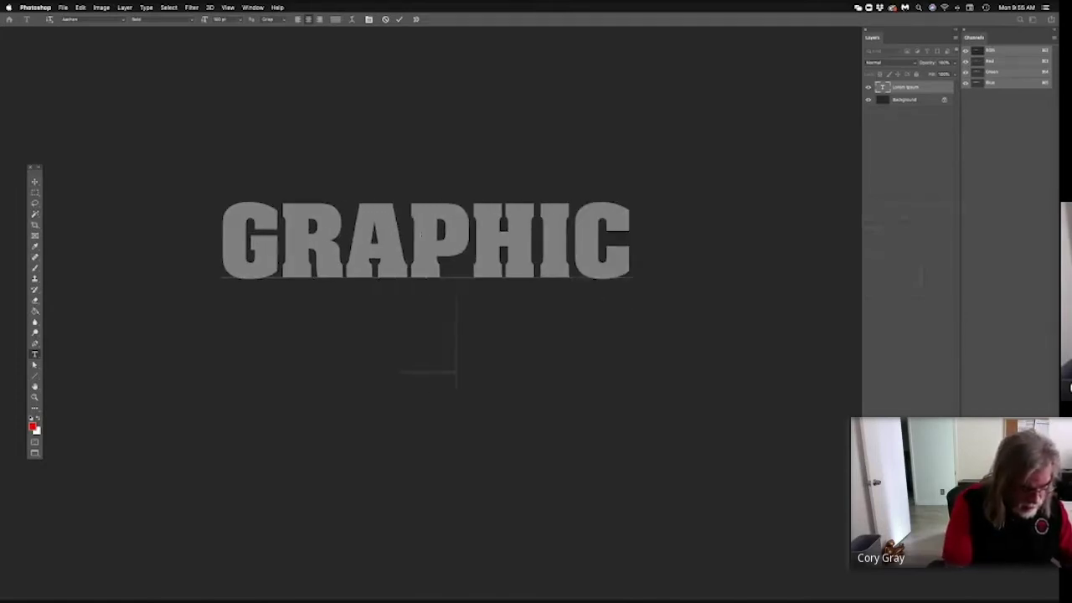
pyautogui.write('ELEPHANTS')
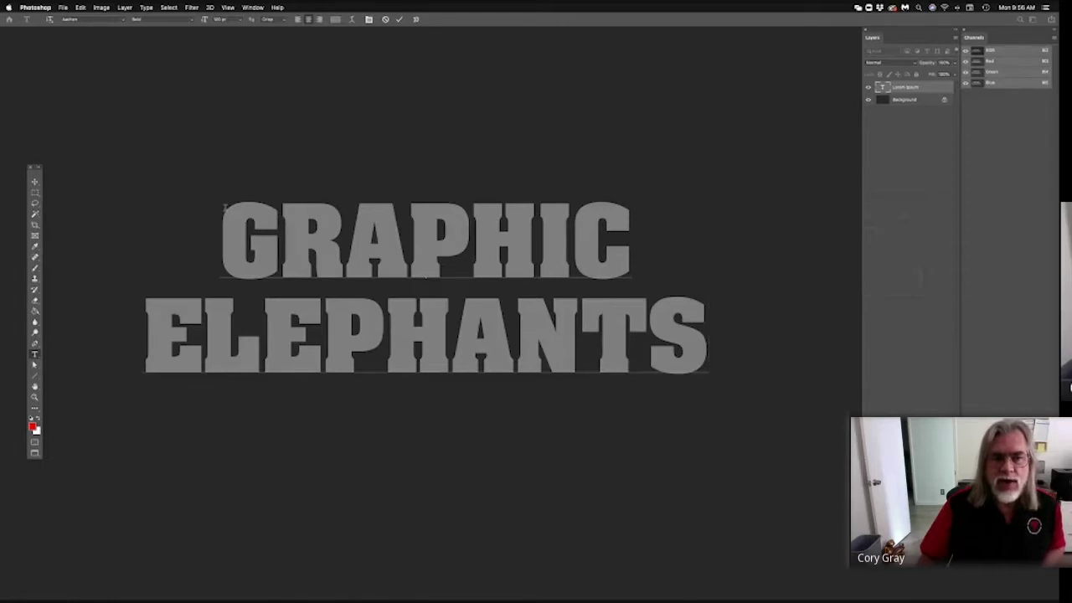
# - Select both GRAPHIC and ELEPHANTS lines and make them red using the foreground colour
pyautogui.moveTo(223, 210); pyautogui.dragTo(685, 299)
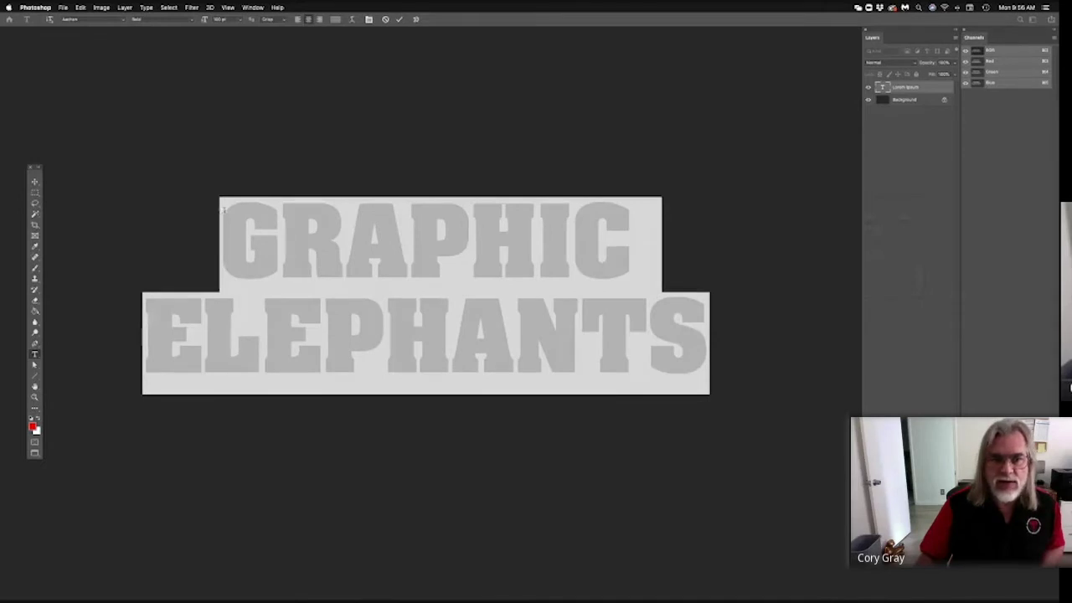
pyautogui.moveTo(223, 210); pyautogui.dragTo(716, 310)
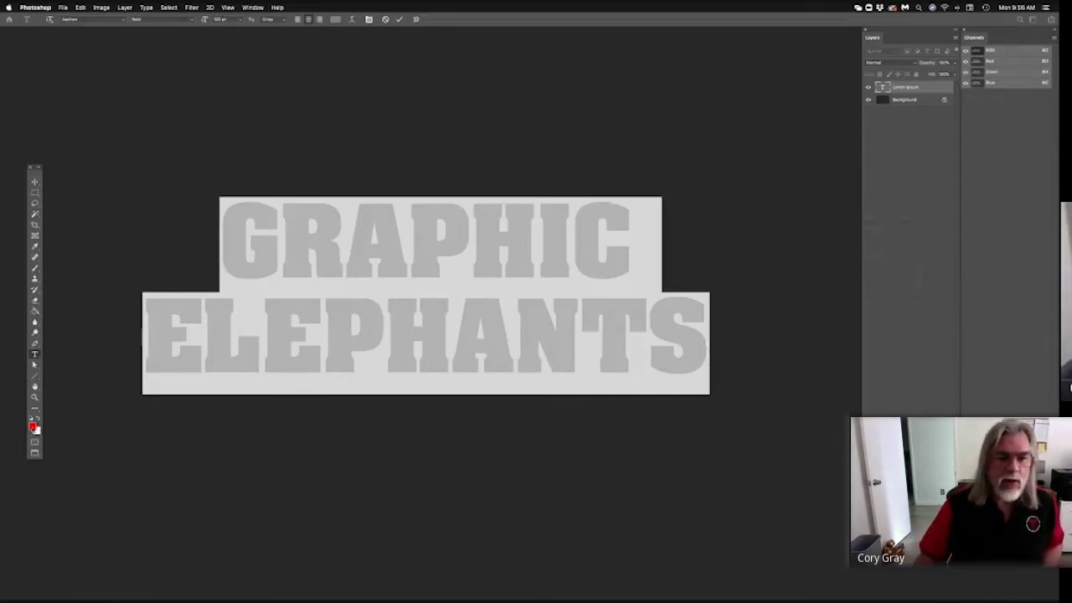
pyautogui.click(32, 427)
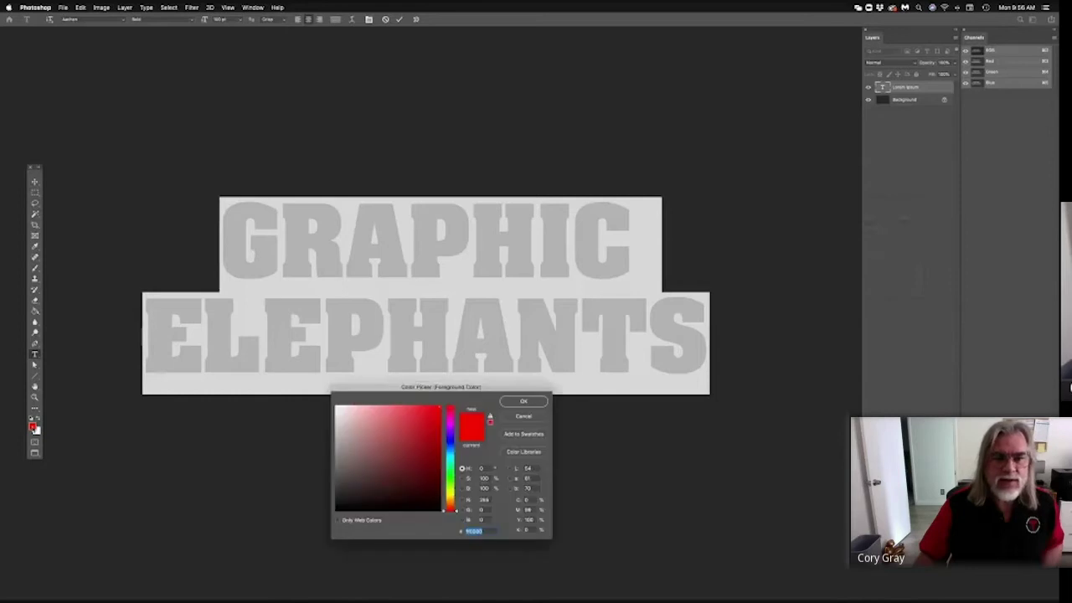
pyautogui.click(524, 416)
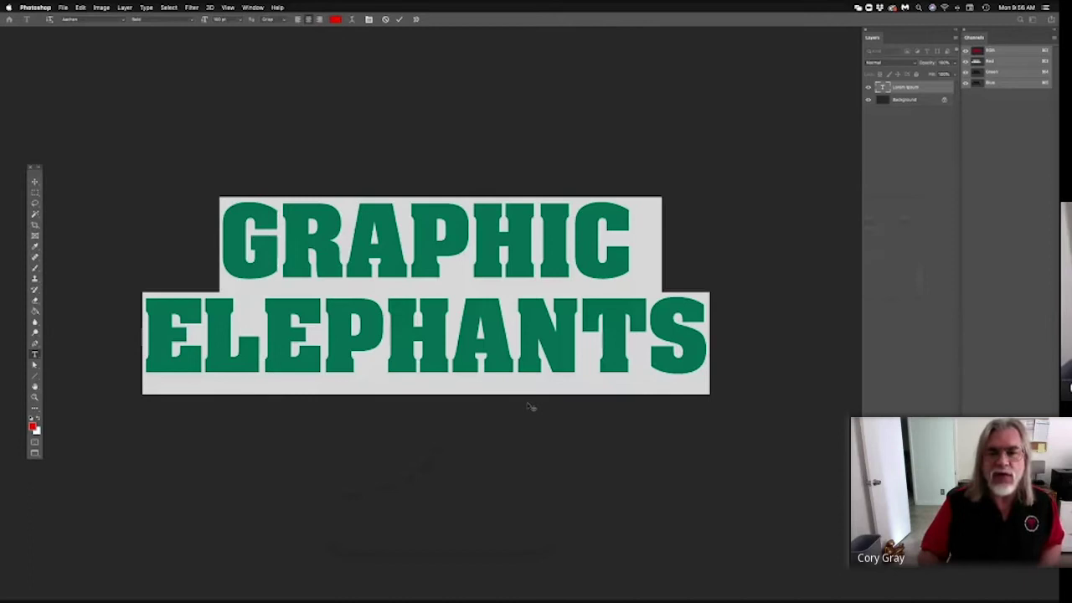
pyautogui.click(686, 249)
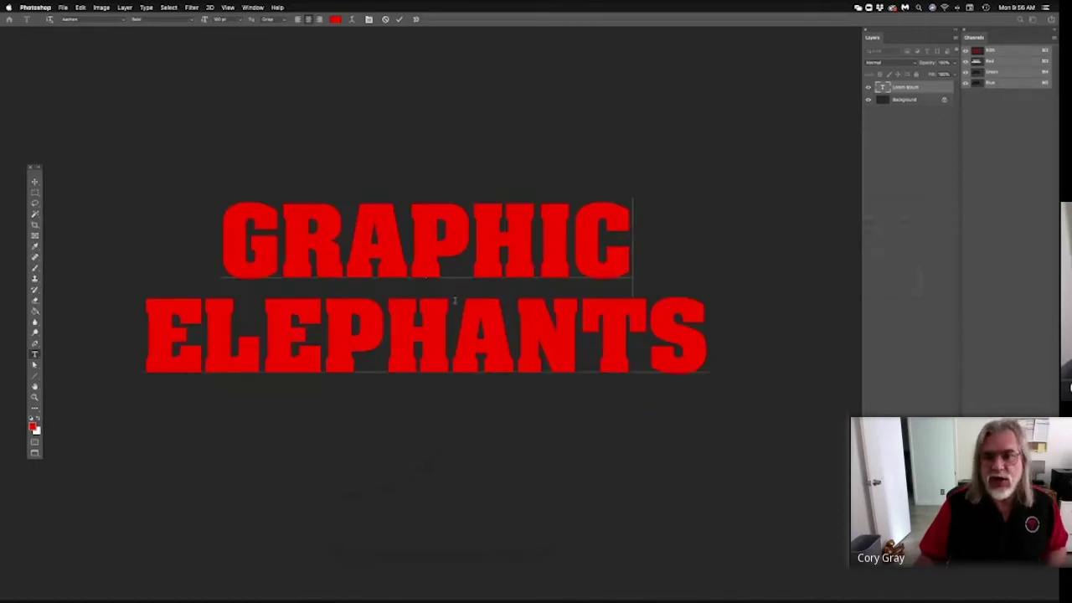
# - Nudge the title down, keep it centre-aligned, shift it right, and select all its text
pyautogui.hotkey('shift', 'Down')
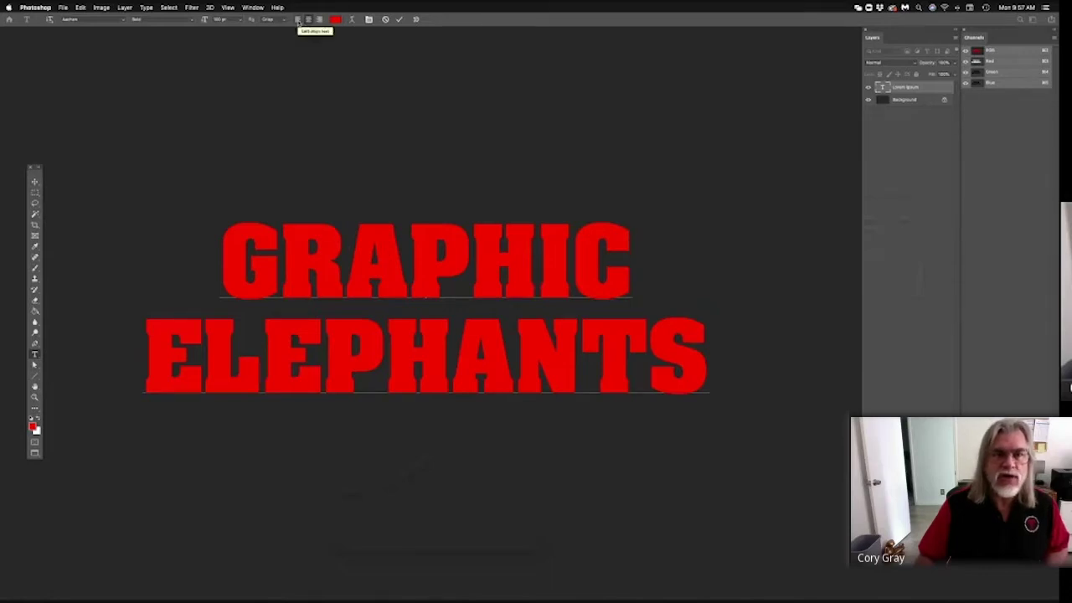
pyautogui.click(298, 20)
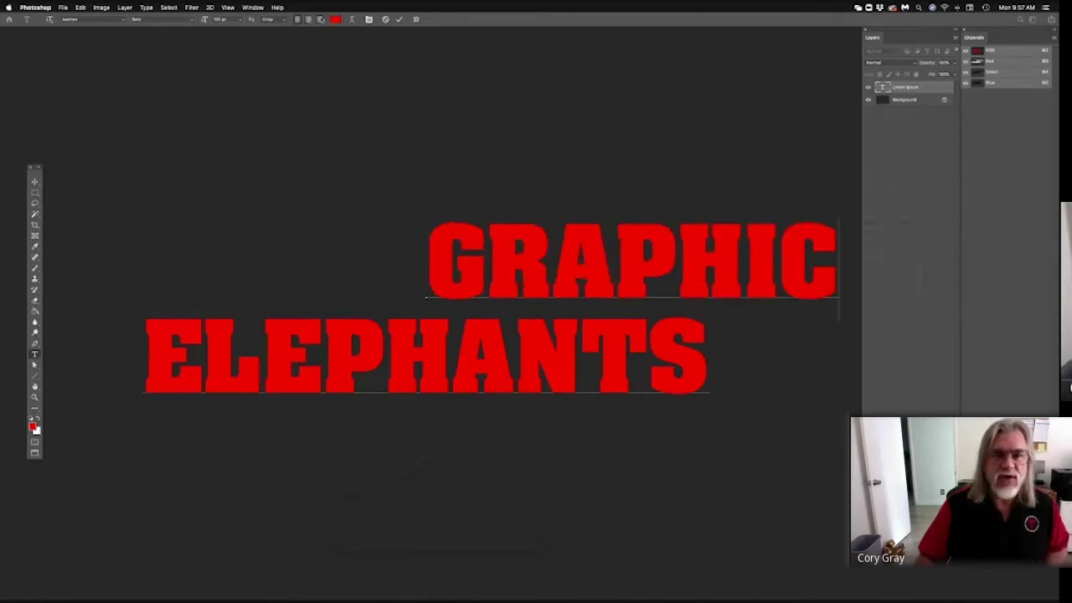
pyautogui.click(320, 19)
pyautogui.click(308, 20)
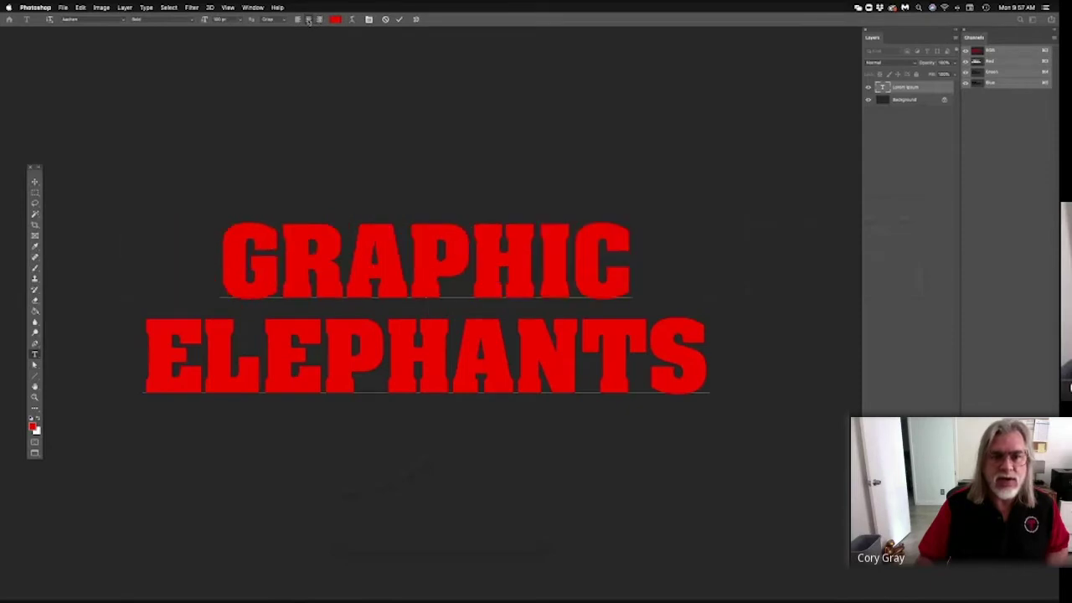
pyautogui.moveTo(419, 264); pyautogui.dragTo(469, 247)
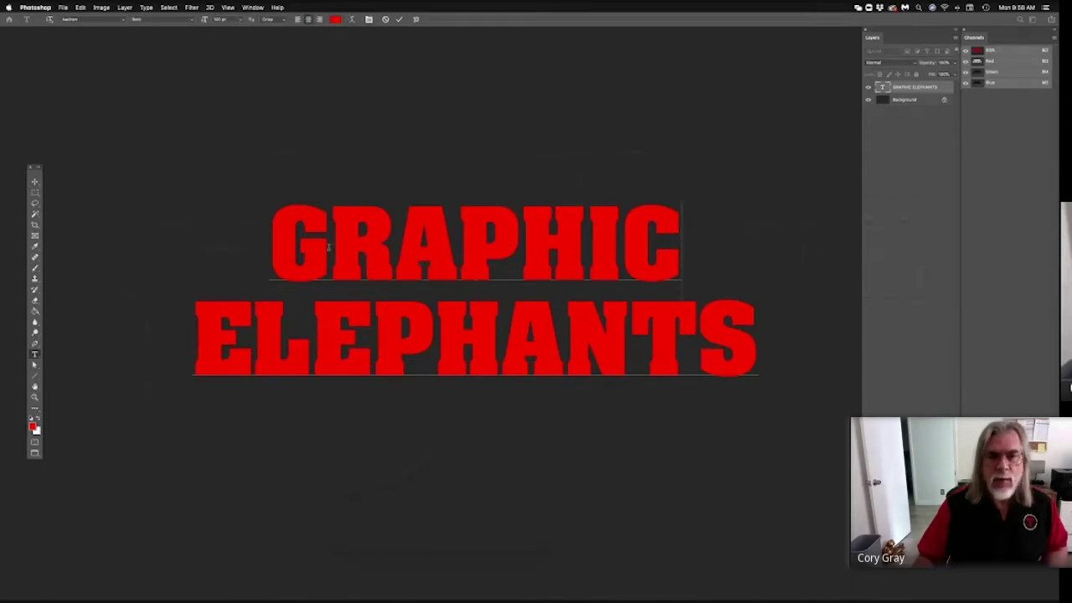
pyautogui.moveTo(277, 218); pyautogui.dragTo(758, 377)
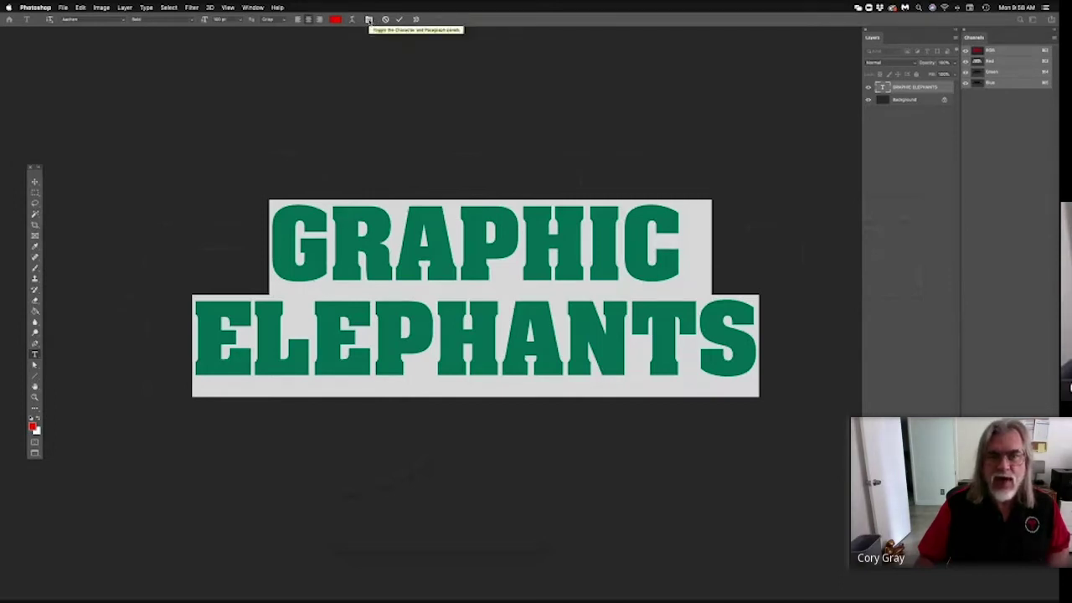
# - Float the Character panel beside the text and close the Paragraph panel
pyautogui.click(369, 19)
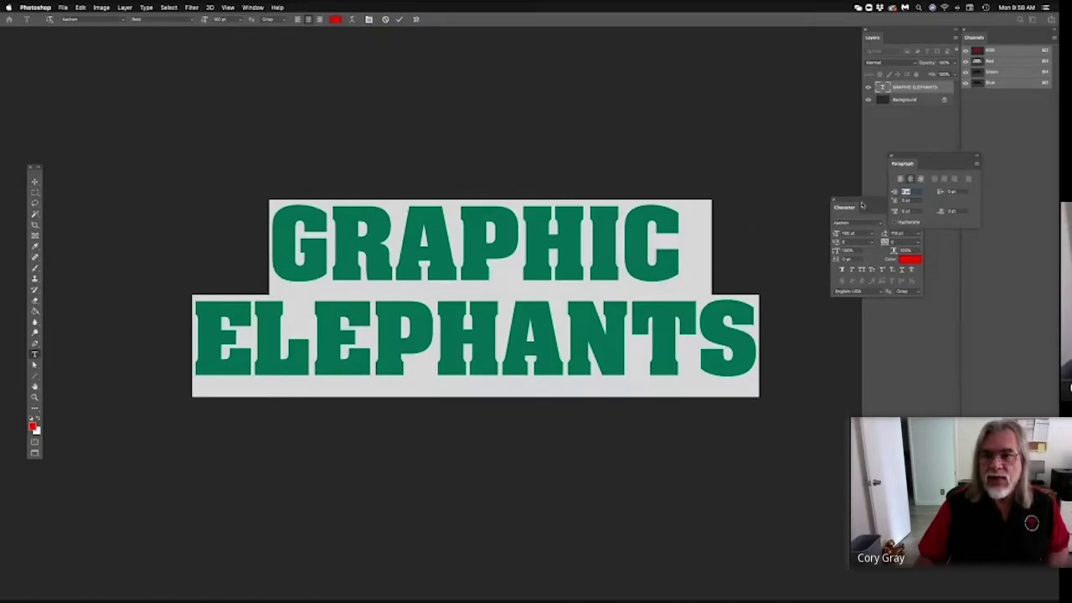
pyautogui.moveTo(861, 202); pyautogui.dragTo(842, 265)
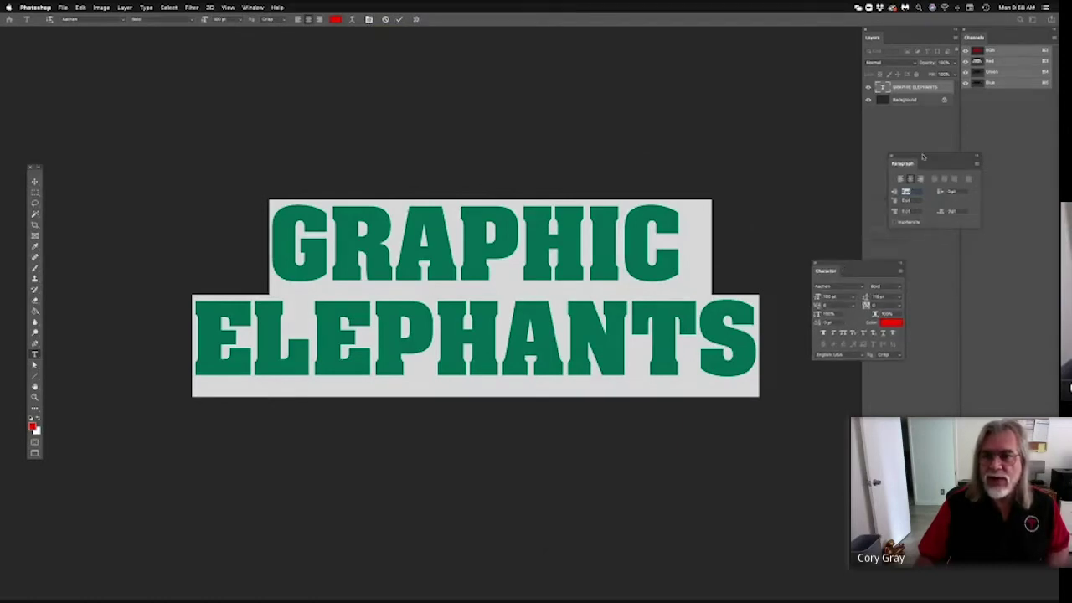
pyautogui.moveTo(922, 159); pyautogui.dragTo(848, 186)
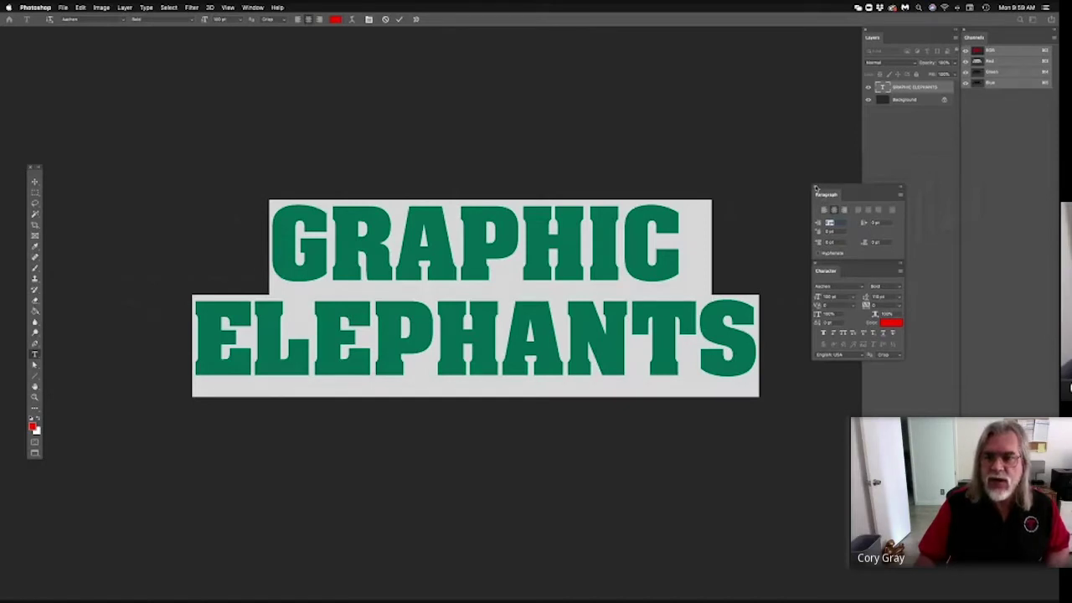
pyautogui.click(816, 188)
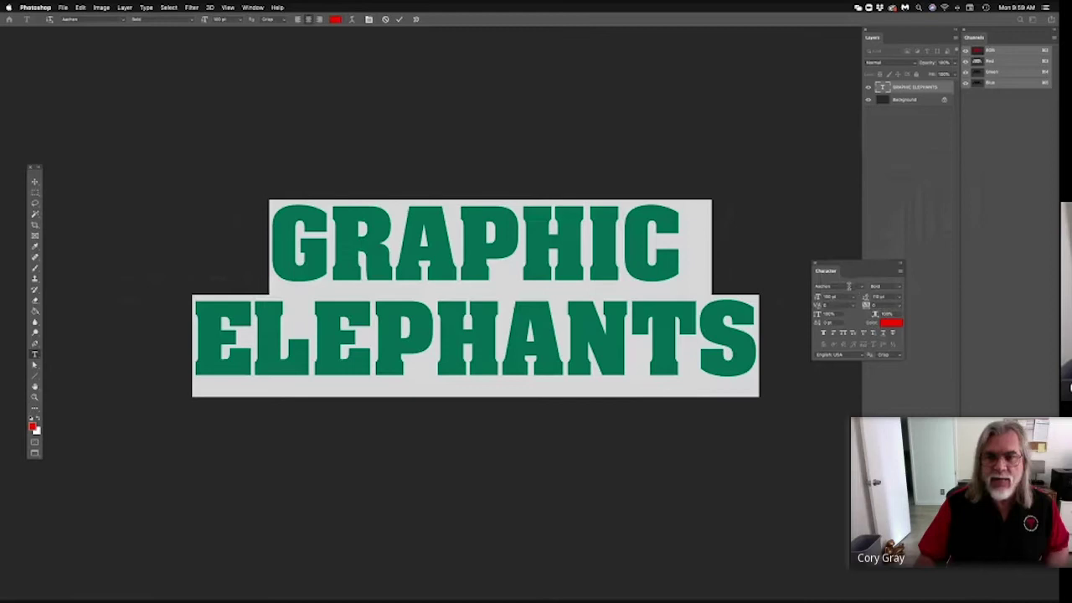
pyautogui.click(254, 8)
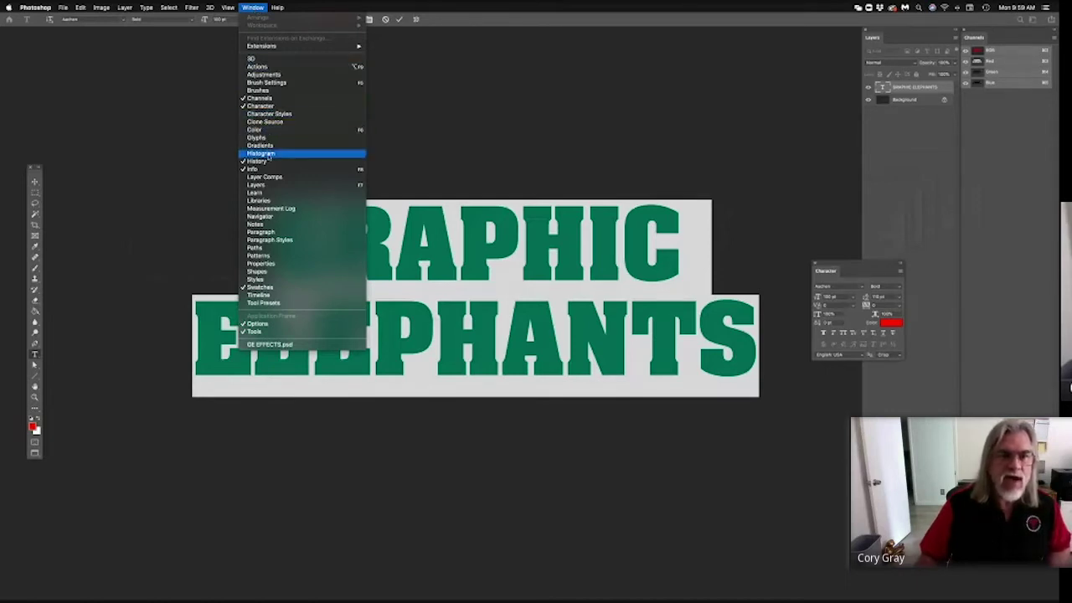
# - Reposition the Character panel and check the font and size lists, leaving both unchanged
pyautogui.press('Escape')
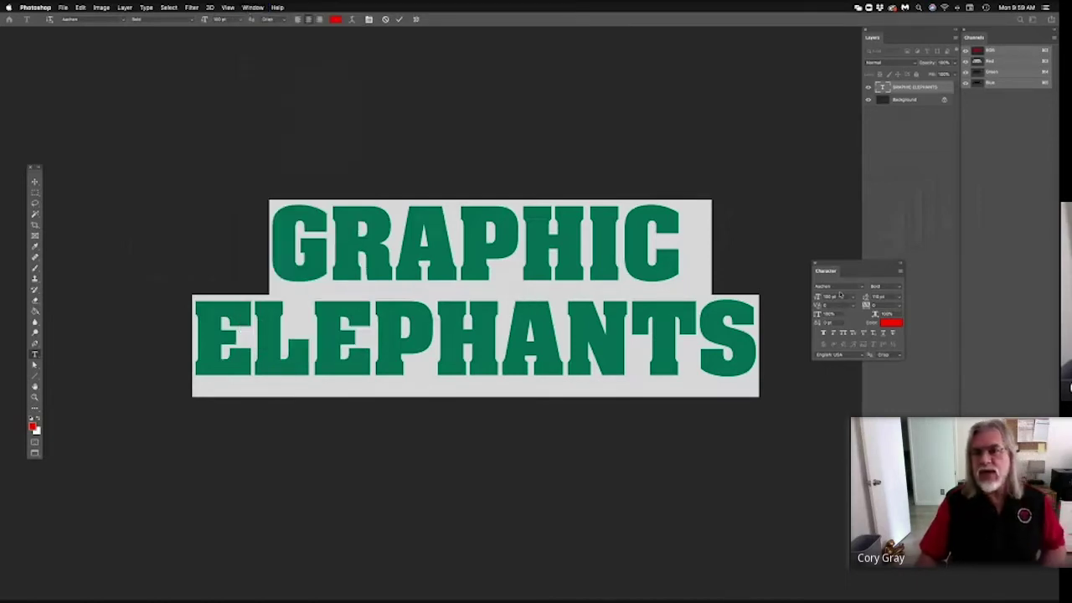
pyautogui.moveTo(830, 266); pyautogui.dragTo(794, 302)
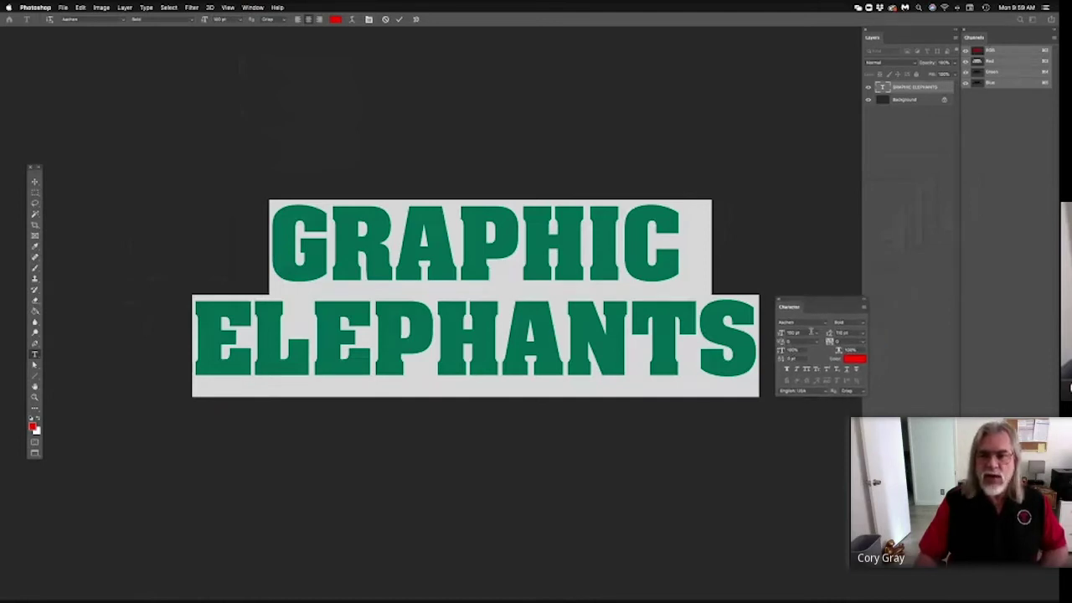
pyautogui.click(825, 323)
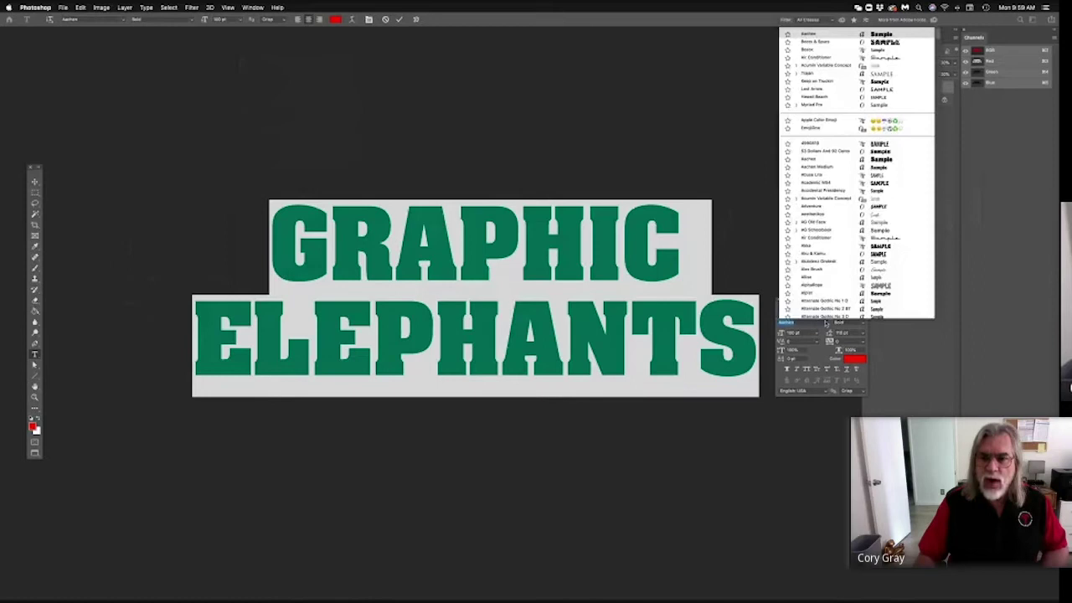
pyautogui.click(825, 324)
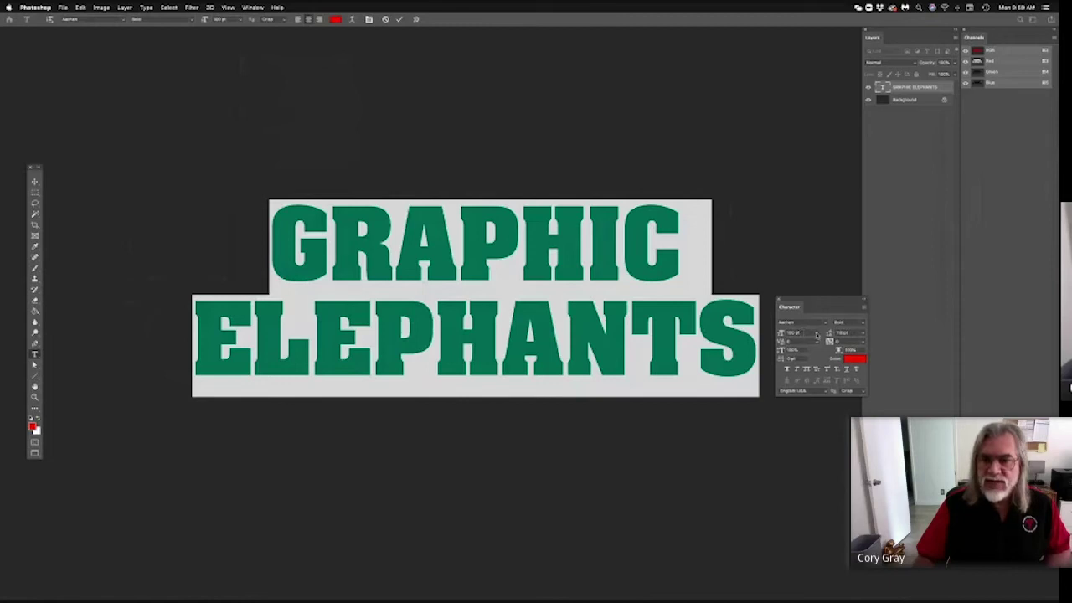
pyautogui.click(816, 334)
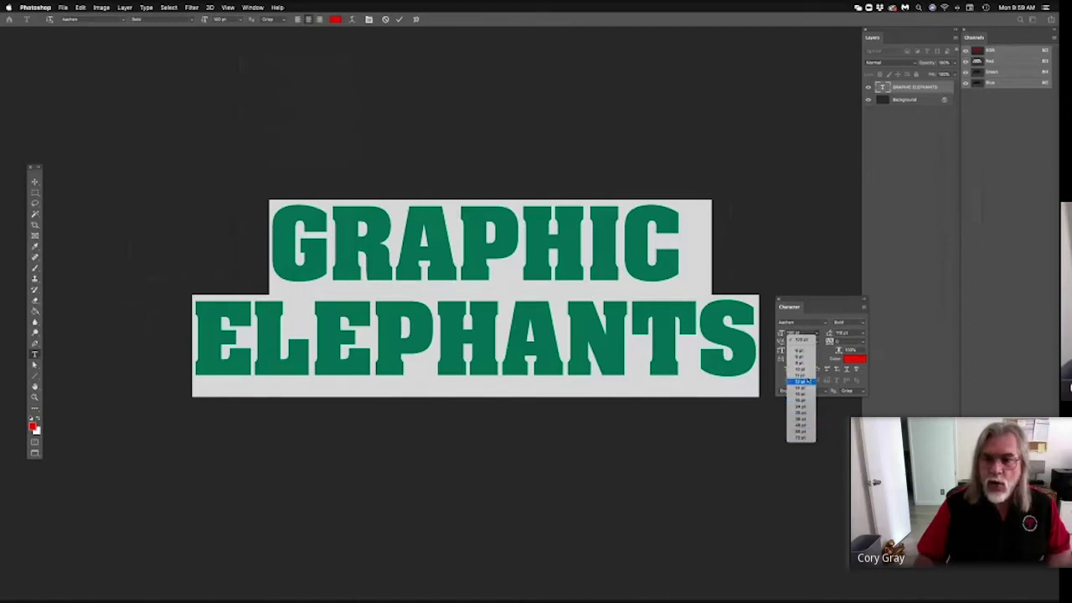
pyautogui.click(811, 335)
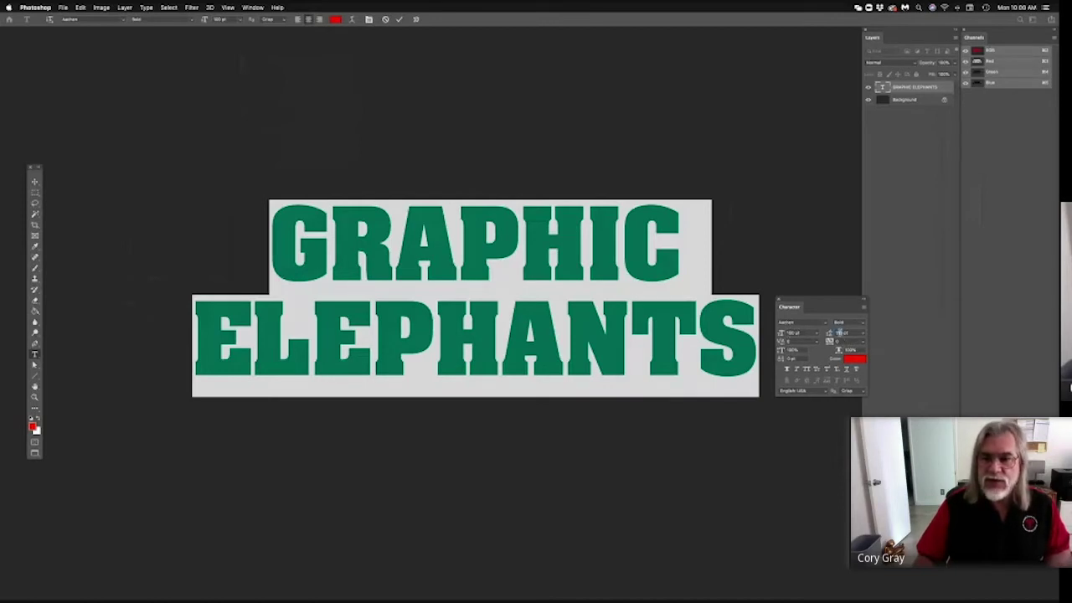
# - Adjust the leading until ELEPHANTS sits just below GRAPHIC without overlapping
pyautogui.click(840, 333)
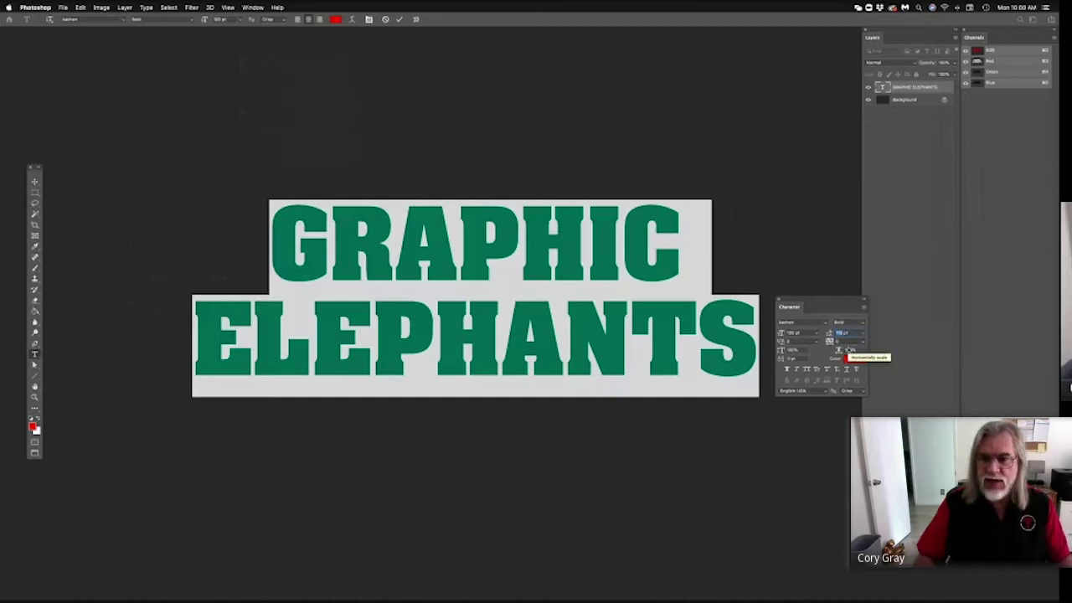
pyautogui.press('Down')
pyautogui.press('Down')
pyautogui.press('Down')
pyautogui.press('Down')
pyautogui.press('Down')
pyautogui.press('Down')
pyautogui.press('Down')
pyautogui.press('Down')
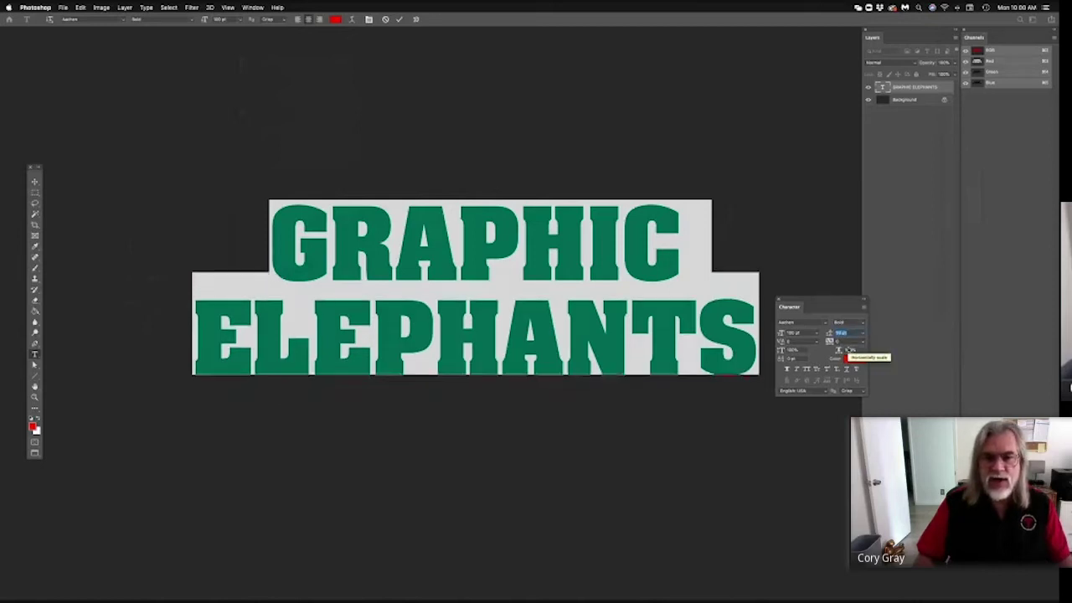
pyautogui.press('Down')
pyautogui.press('Down')
pyautogui.press('Down')
pyautogui.press('Down')
pyautogui.press('Down')
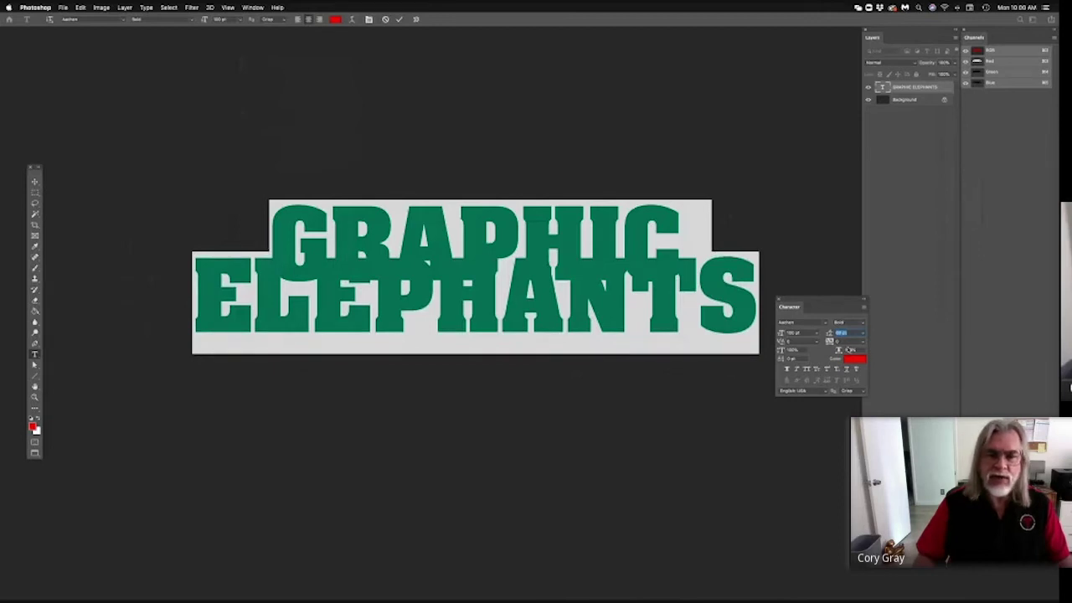
pyautogui.press('Up')
pyautogui.press('Up')
pyautogui.press('Up')
pyautogui.press('Up')
pyautogui.press('Up')
pyautogui.press('Down')
pyautogui.press('Down')
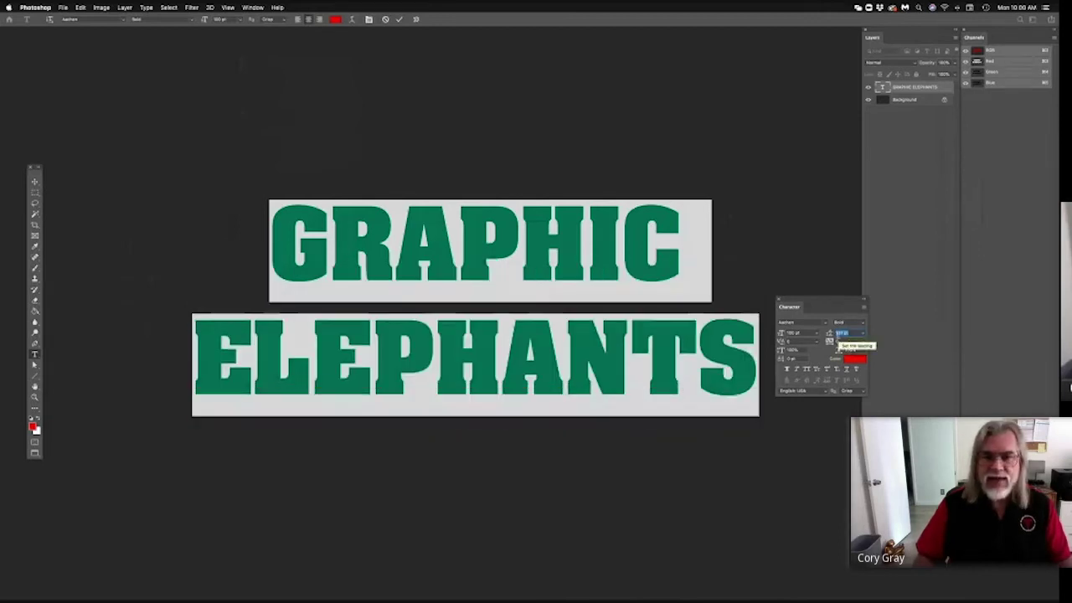
pyautogui.press('Down')
pyautogui.press('Down')
pyautogui.press('Down')
pyautogui.press('Down')
pyautogui.press('Down')
pyautogui.press('Down')
pyautogui.press('Down')
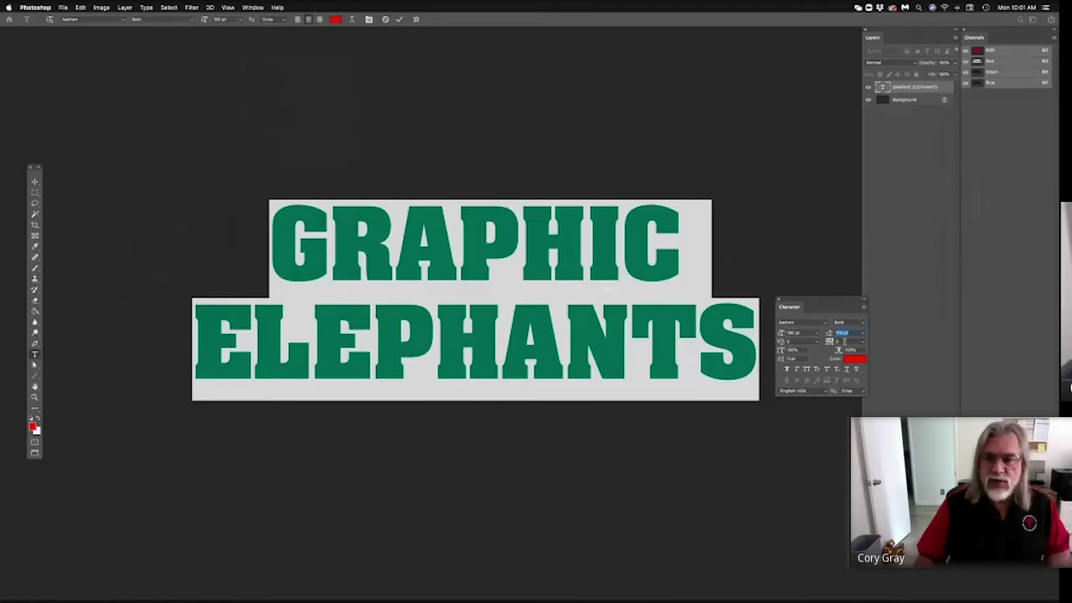
# - Pick a wider preset tracking value so both lines spread further across the canvas
pyautogui.click(843, 335)
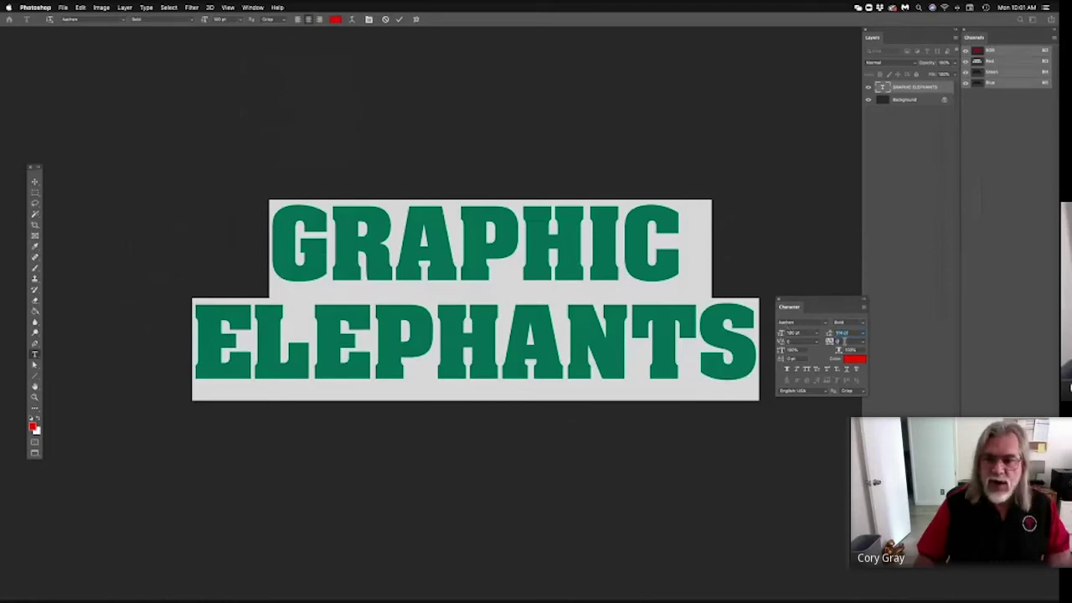
pyautogui.click(863, 344)
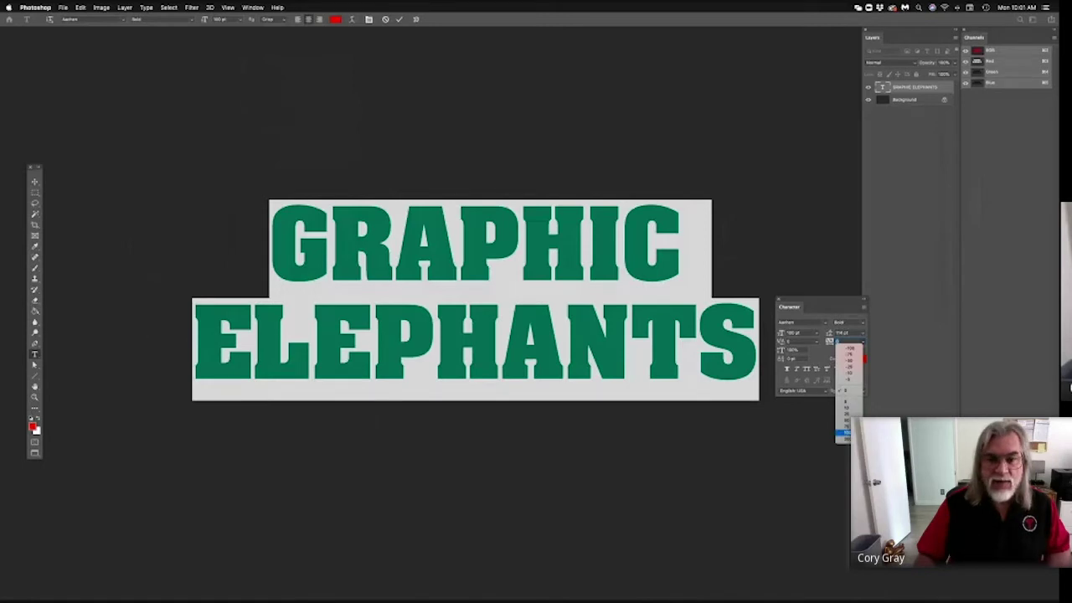
pyautogui.click(844, 432)
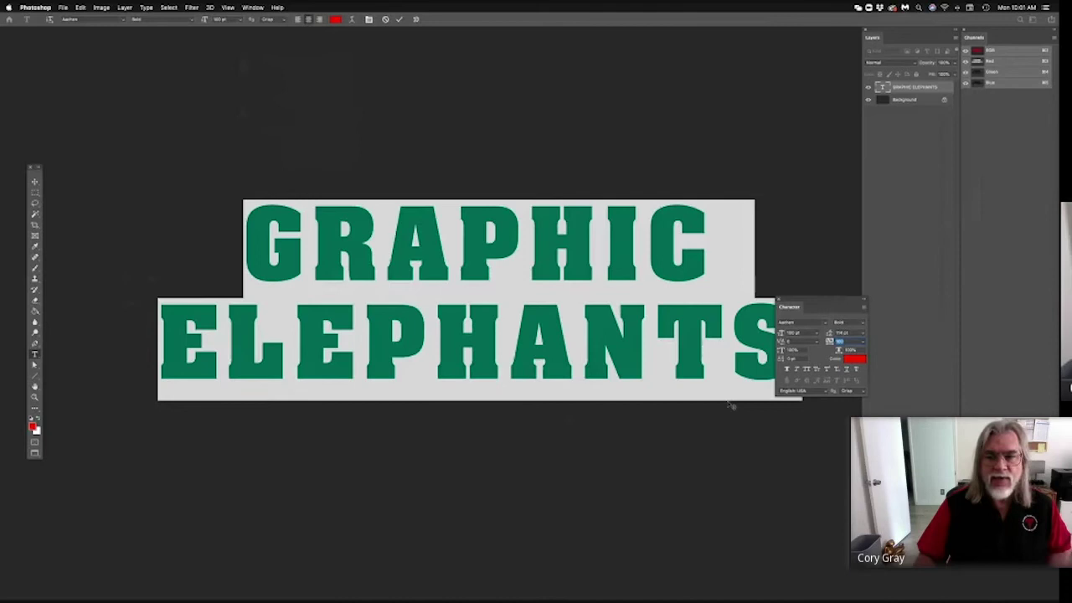
pyautogui.write('0')
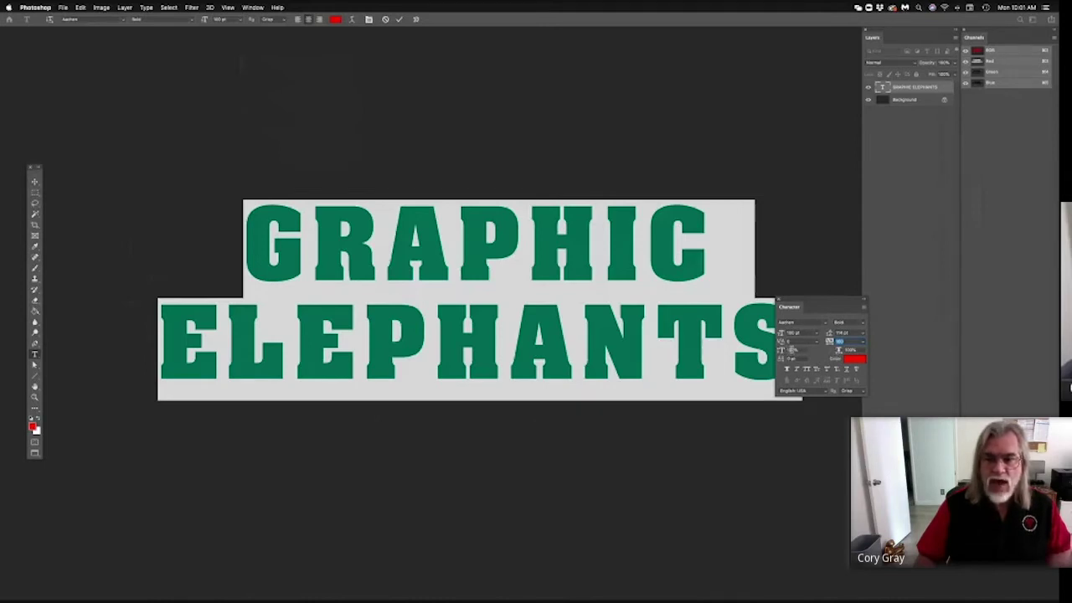
pyautogui.click(790, 350)
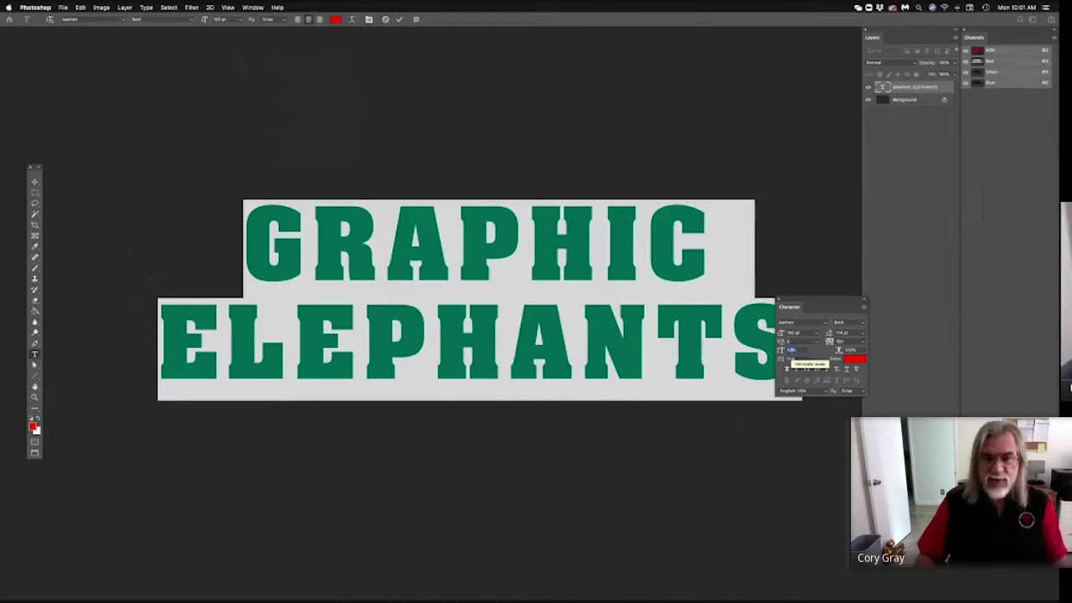
pyautogui.write('50')
pyautogui.press('Return')
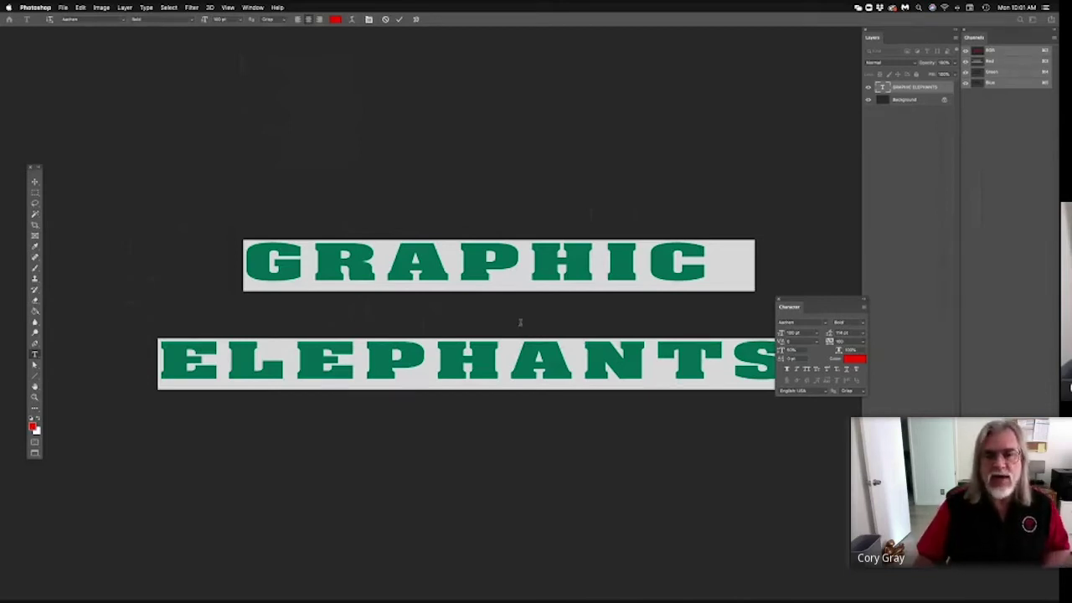
pyautogui.click(792, 350)
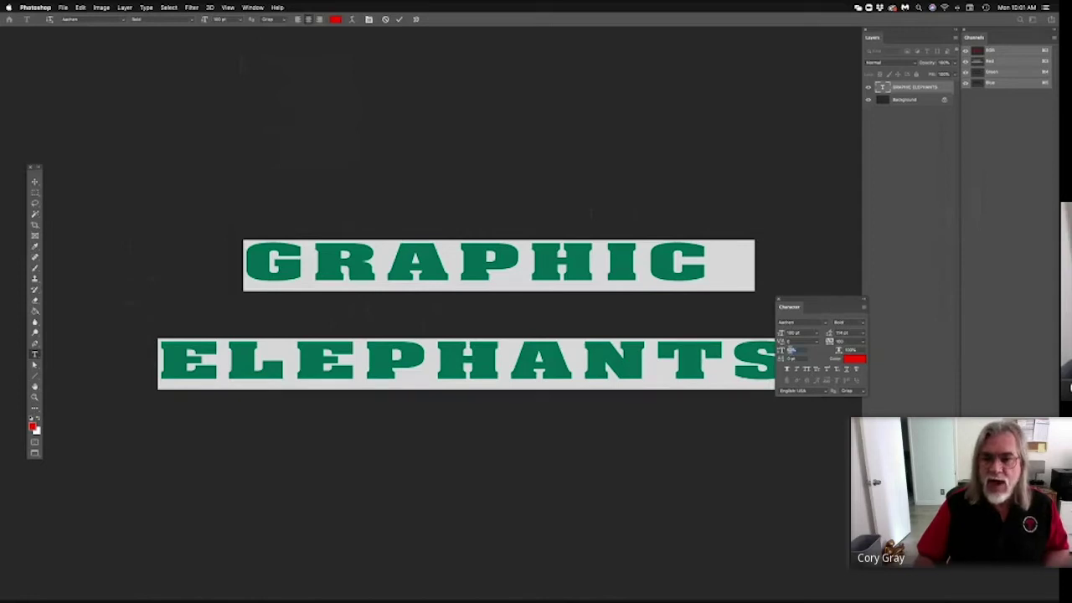
pyautogui.write('100')
pyautogui.press('Return')
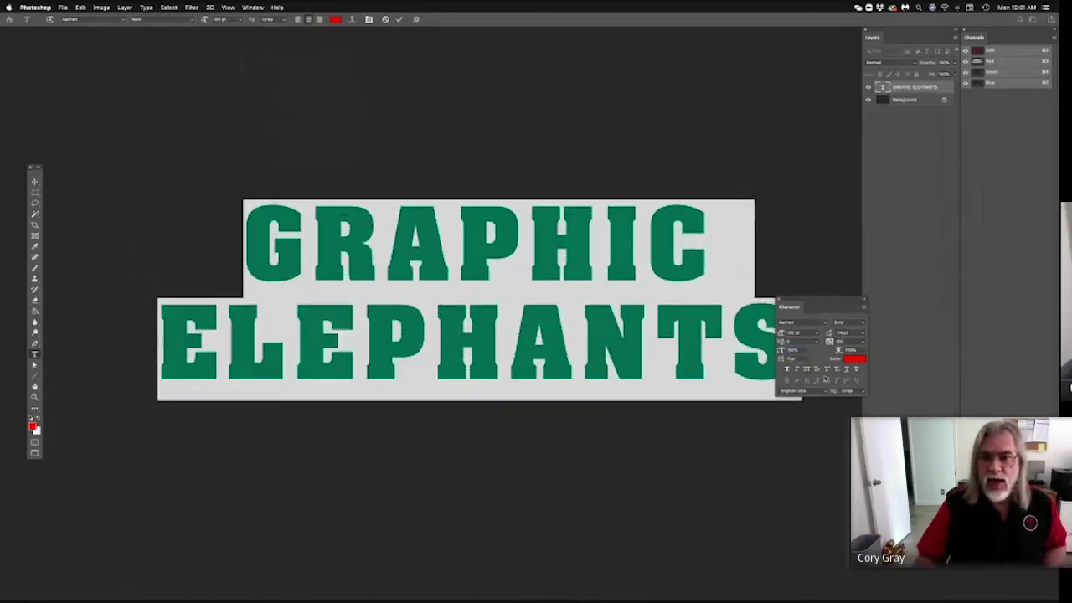
pyautogui.click(851, 350)
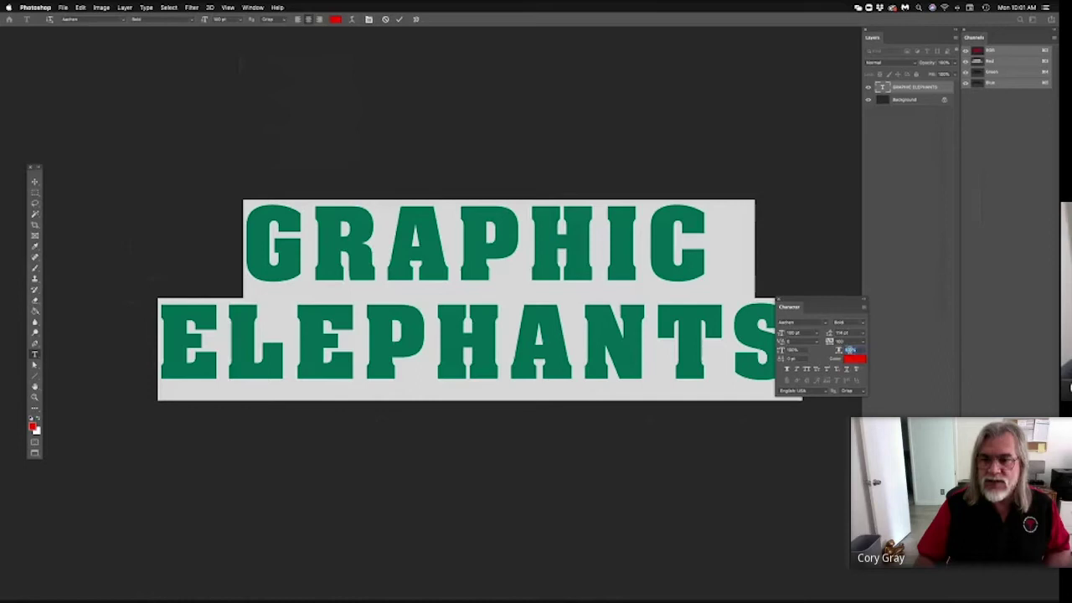
pyautogui.write('100')
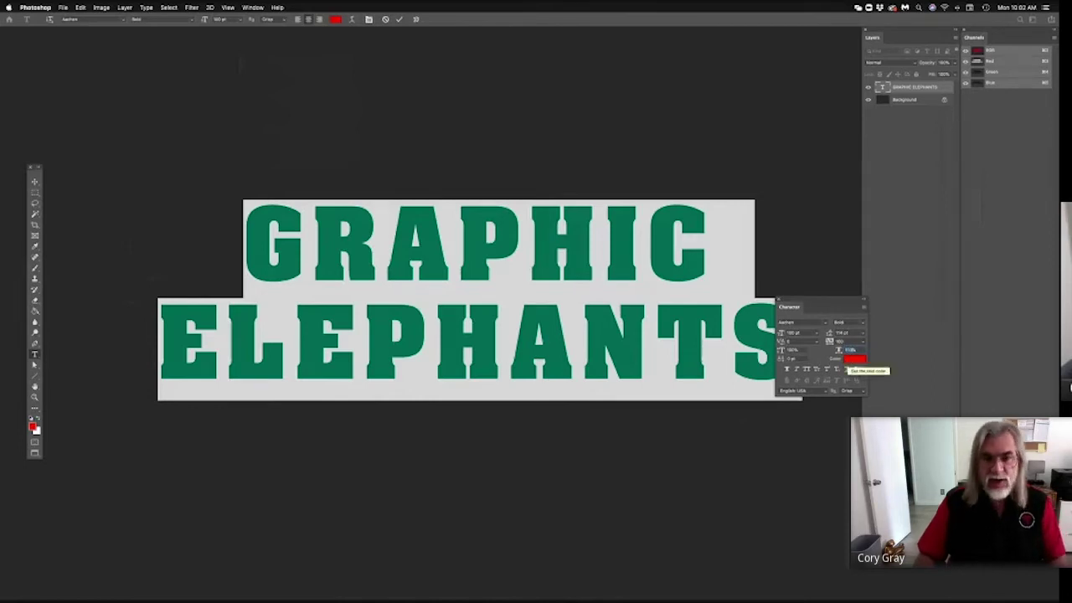
pyautogui.press('Return')
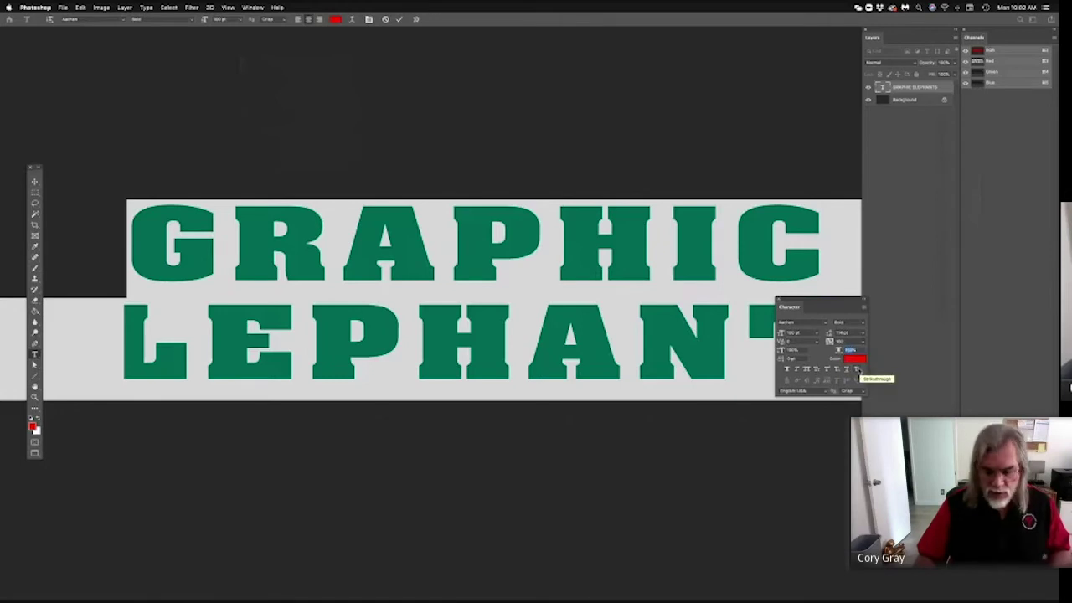
pyautogui.hotkey('ctrl', 'z')
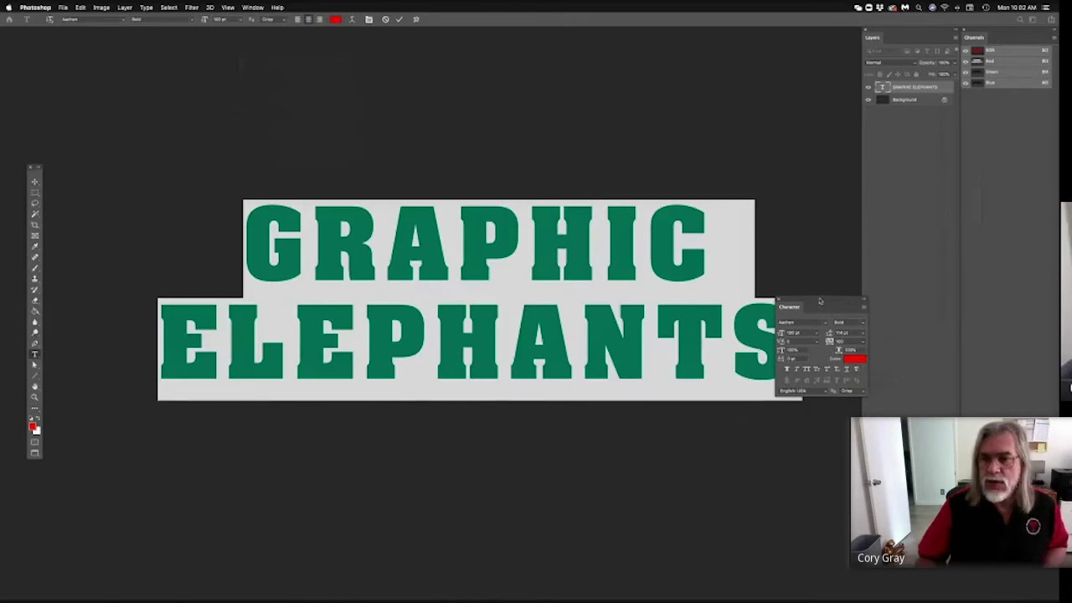
# - Lower the Character panel and reset the letter tracking to 0
pyautogui.moveTo(821, 306); pyautogui.dragTo(803, 417)
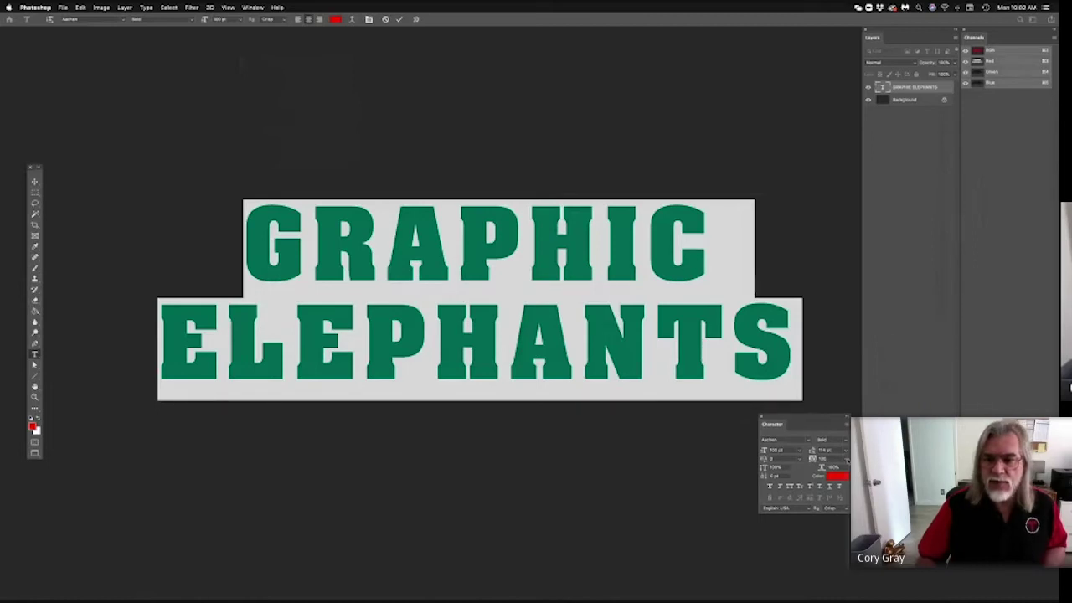
pyautogui.click(847, 460)
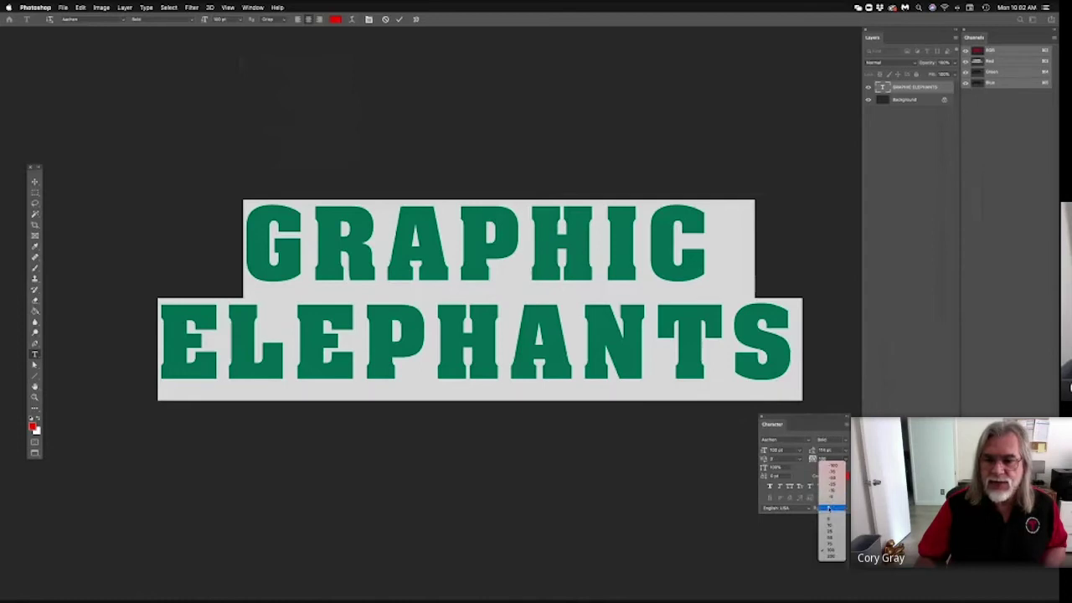
pyautogui.click(829, 507)
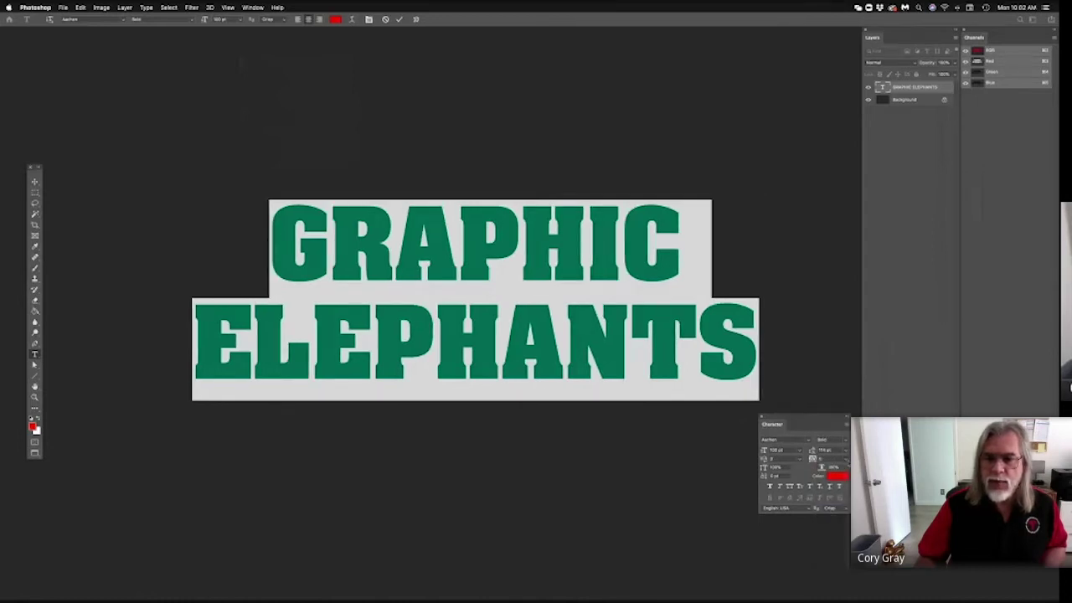
pyautogui.moveTo(787, 419); pyautogui.dragTo(789, 431)
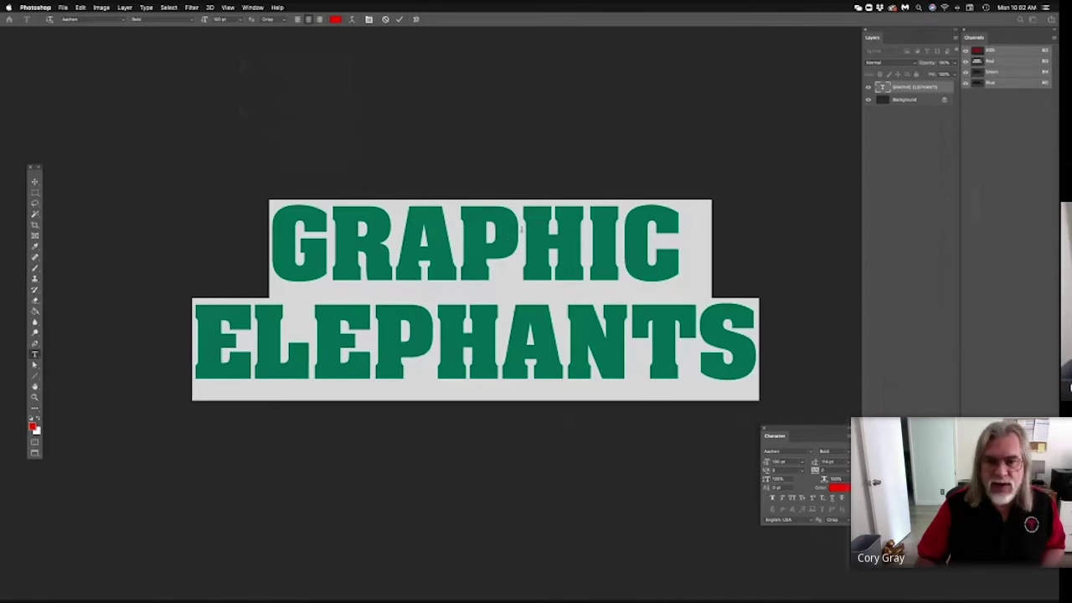
# - Remove the extra space between P and H in GRAPHIC and fine-tune their kerning
pyautogui.click(521, 228)
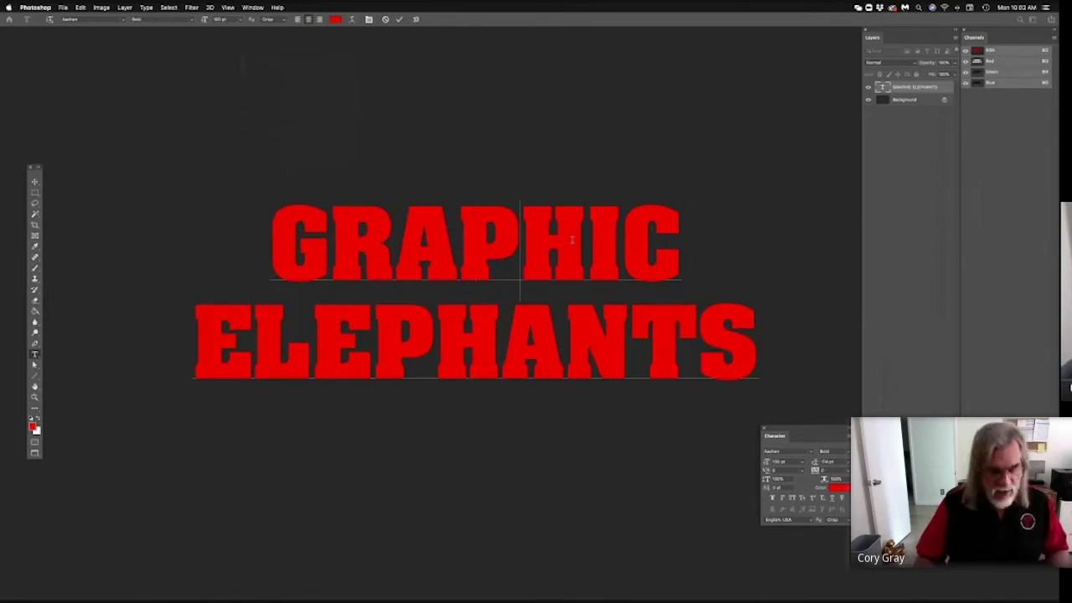
pyautogui.press('Right')
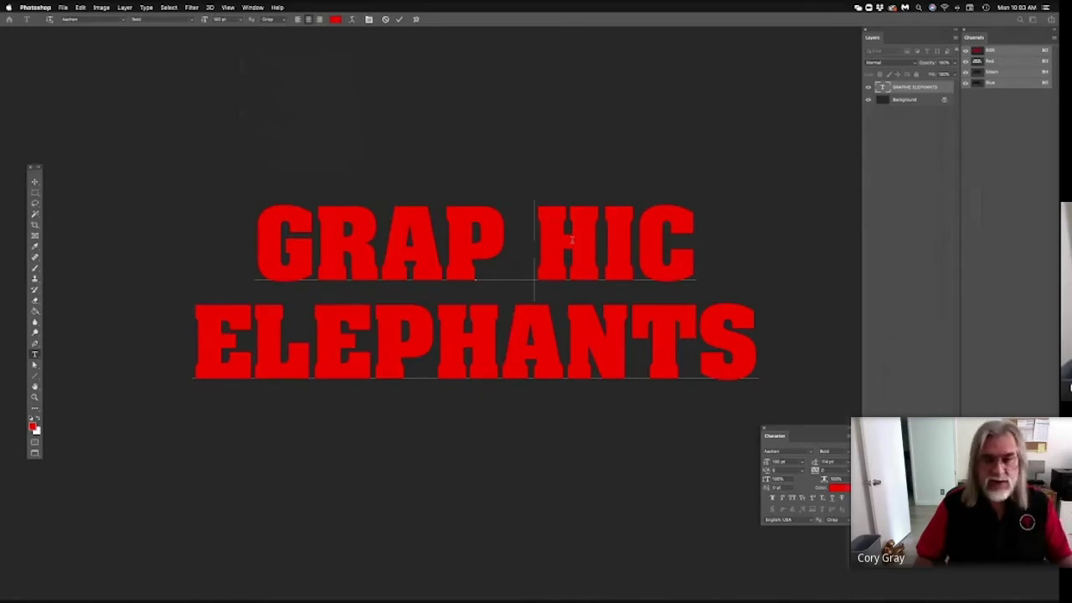
pyautogui.press('BackSpace')
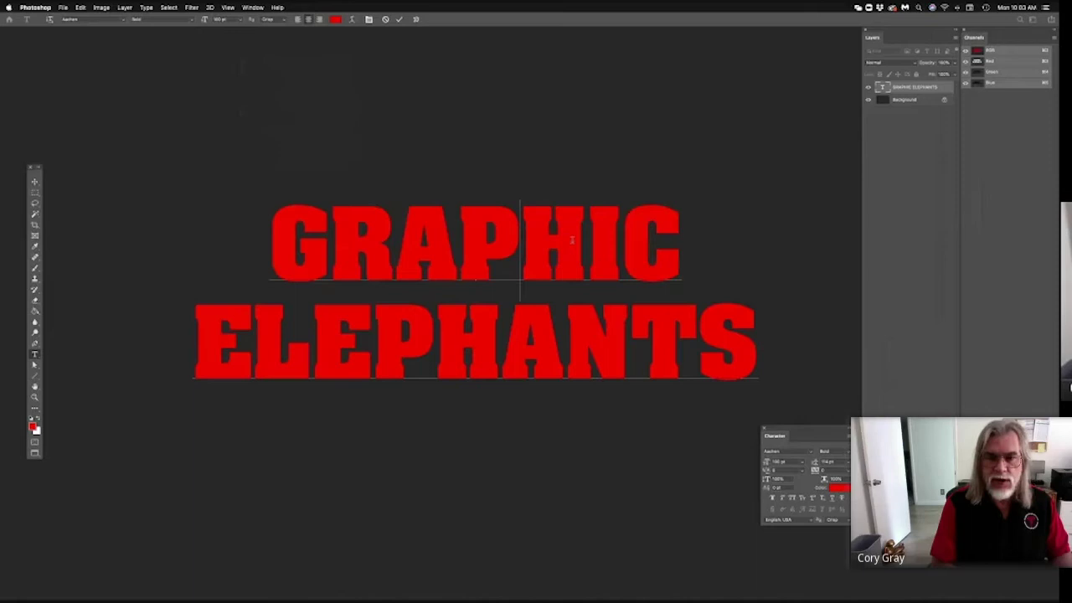
pyautogui.hotkey('alt', 'Right')
pyautogui.hotkey('alt', 'Right')
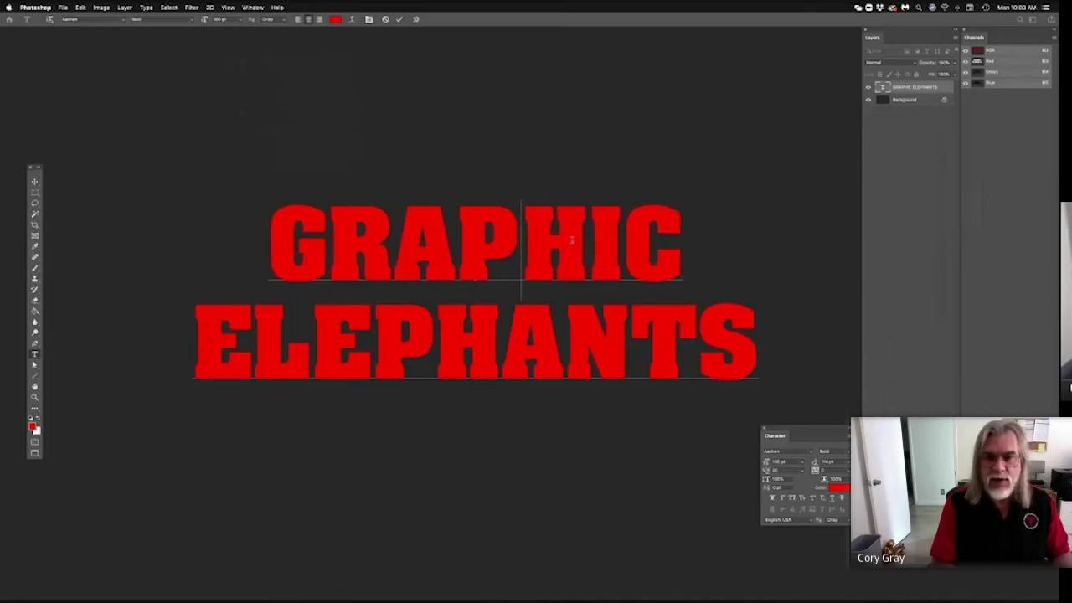
pyautogui.hotkey('alt', 'Right')
pyautogui.hotkey('alt', 'Right')
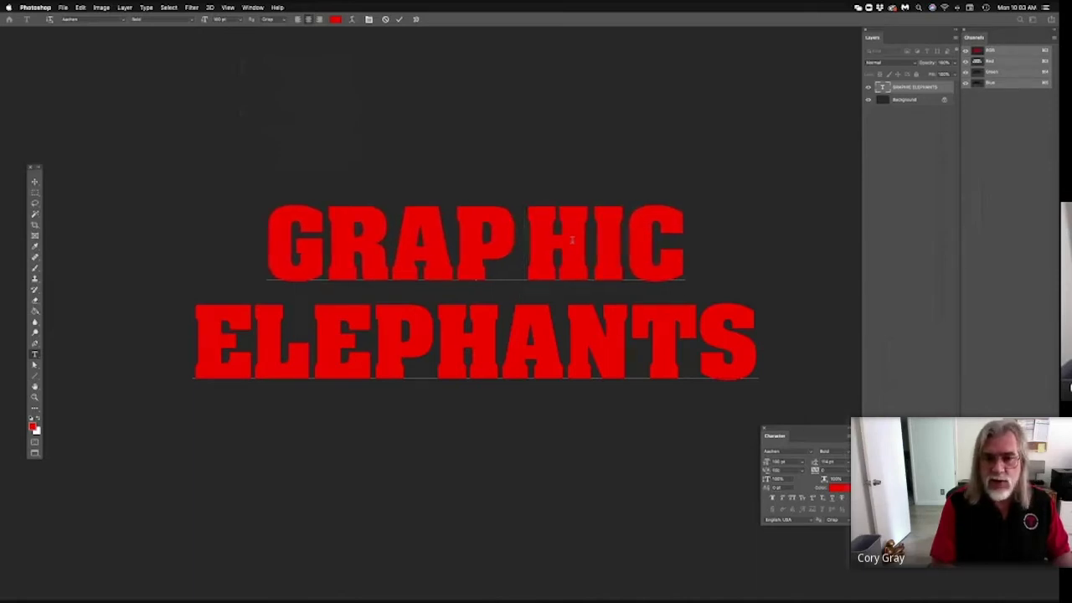
pyautogui.hotkey('alt', 'Left')
pyautogui.hotkey('alt', 'Left')
pyautogui.hotkey('alt', 'Left')
pyautogui.hotkey('alt', 'Left')
pyautogui.hotkey('alt', 'Left')
pyautogui.hotkey('alt', 'Left')
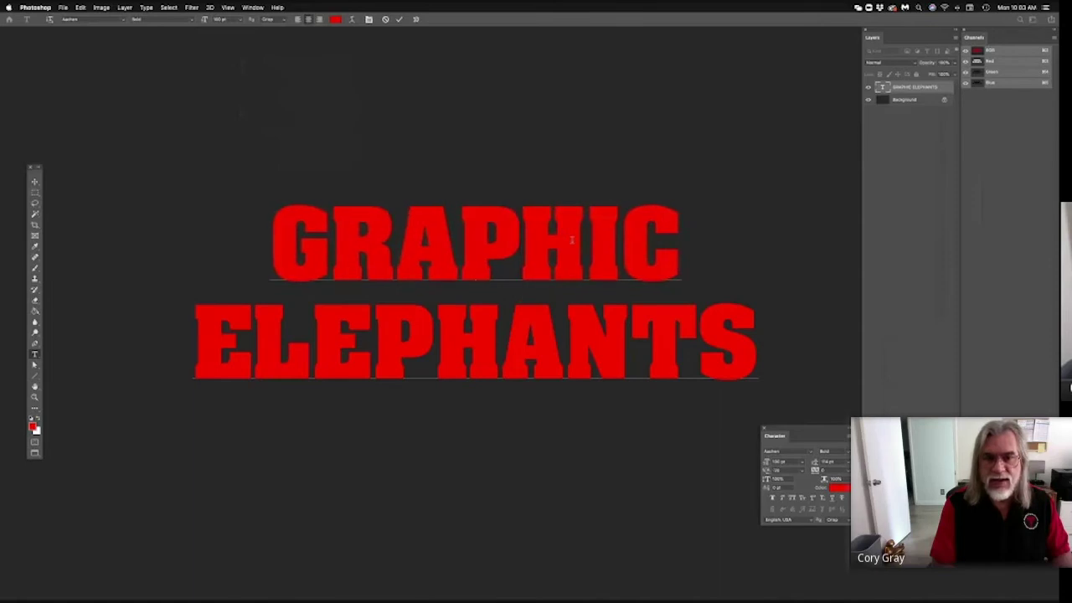
pyautogui.hotkey('alt', 'Left')
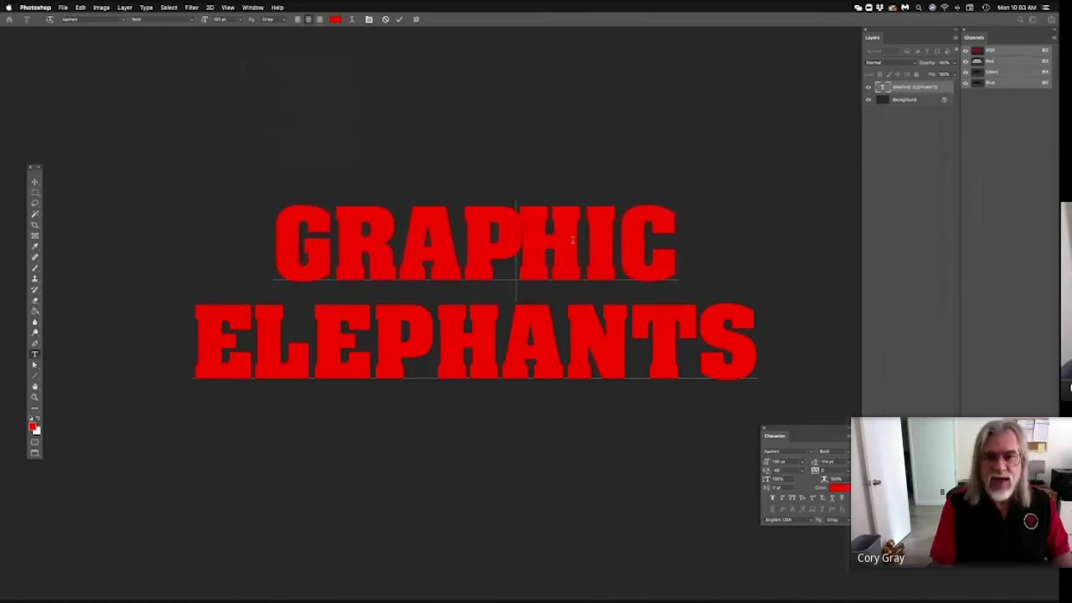
pyautogui.hotkey('alt', 'Right')
pyautogui.hotkey('alt', 'Right')
pyautogui.hotkey('alt', 'Right')
pyautogui.hotkey('alt', 'Right')
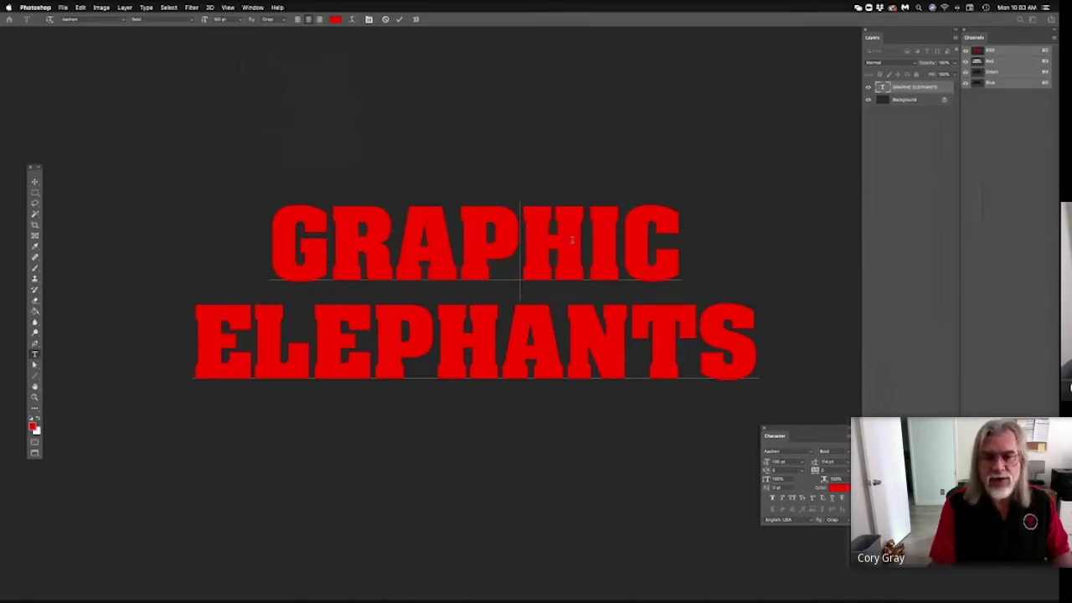
# - Move the title lower and widen the E–L kerning in ELEPHANTS to 80, committing the edit
pyautogui.moveTo(244, 334); pyautogui.dragTo(253, 401)
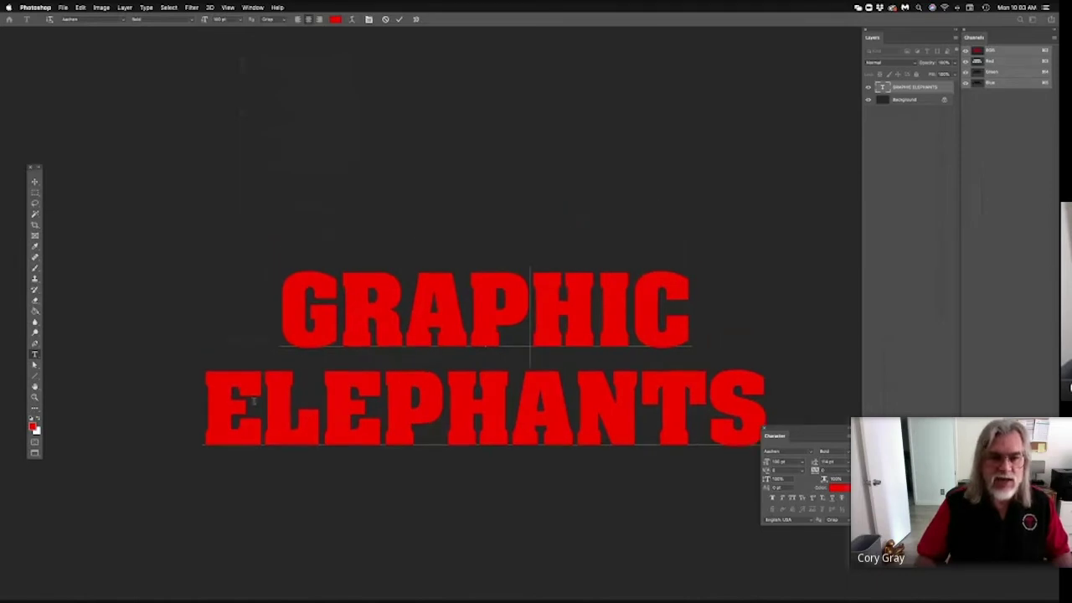
pyautogui.click(263, 394)
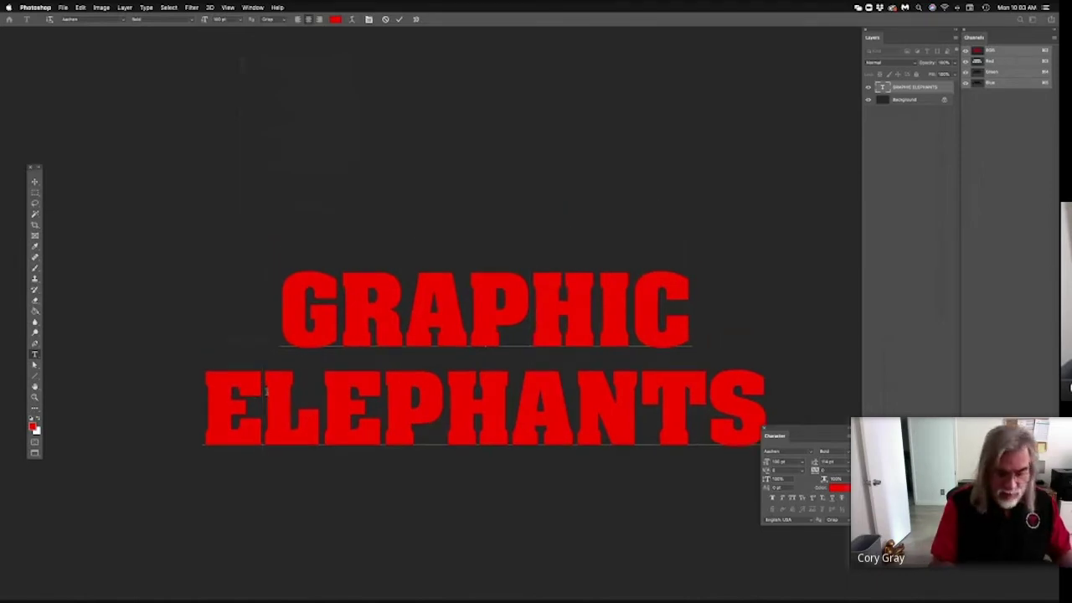
pyautogui.hotkey('alt', 'Right')
pyautogui.hotkey('alt', 'Right')
pyautogui.hotkey('alt', 'Right')
pyautogui.hotkey('alt', 'Right')
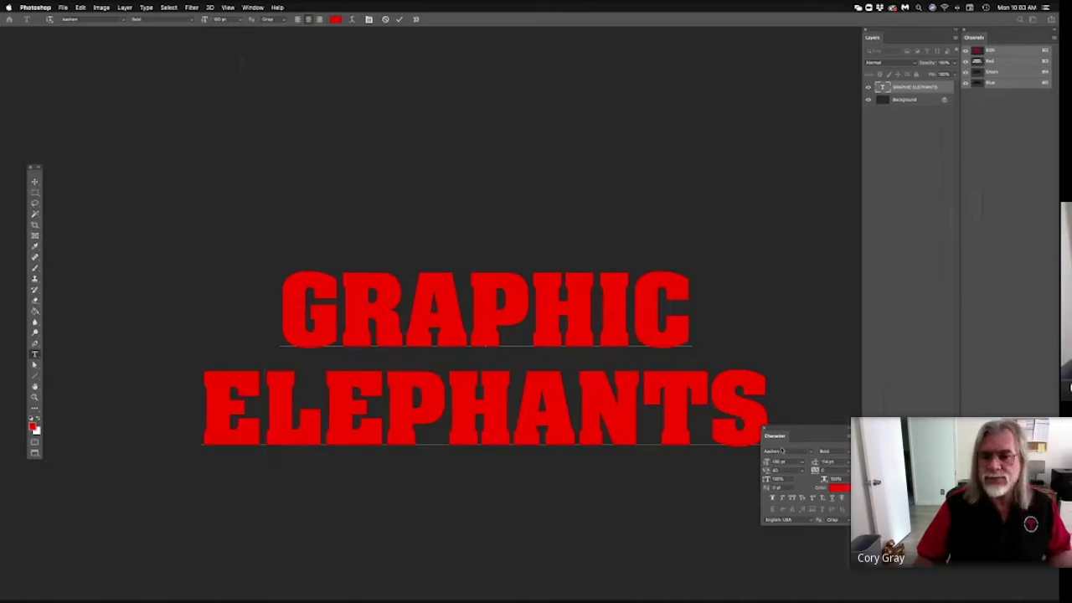
pyautogui.moveTo(800, 431); pyautogui.dragTo(859, 178)
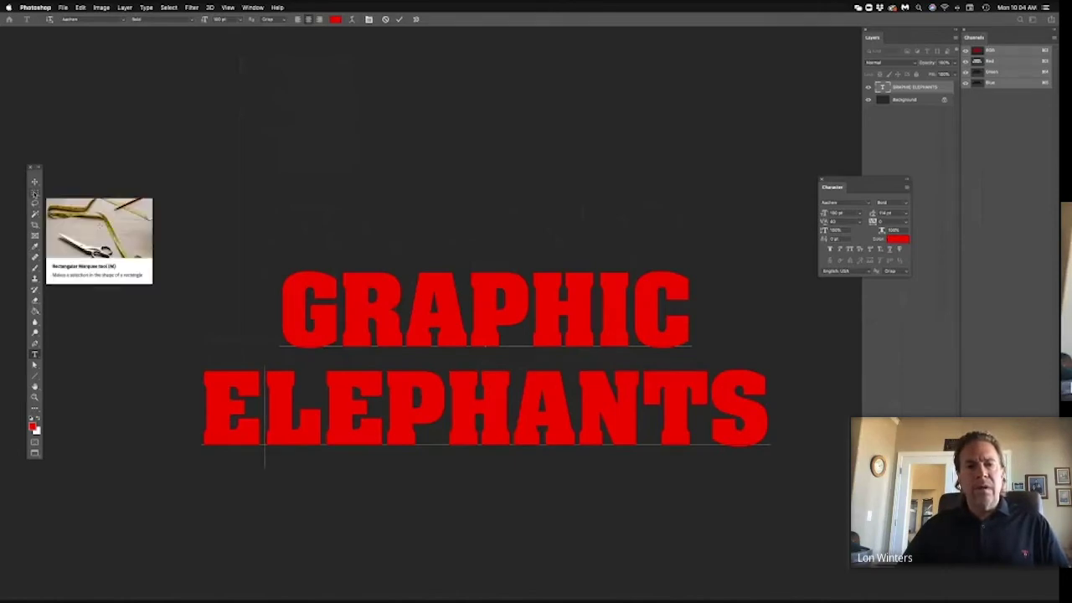
pyautogui.click(34, 191)
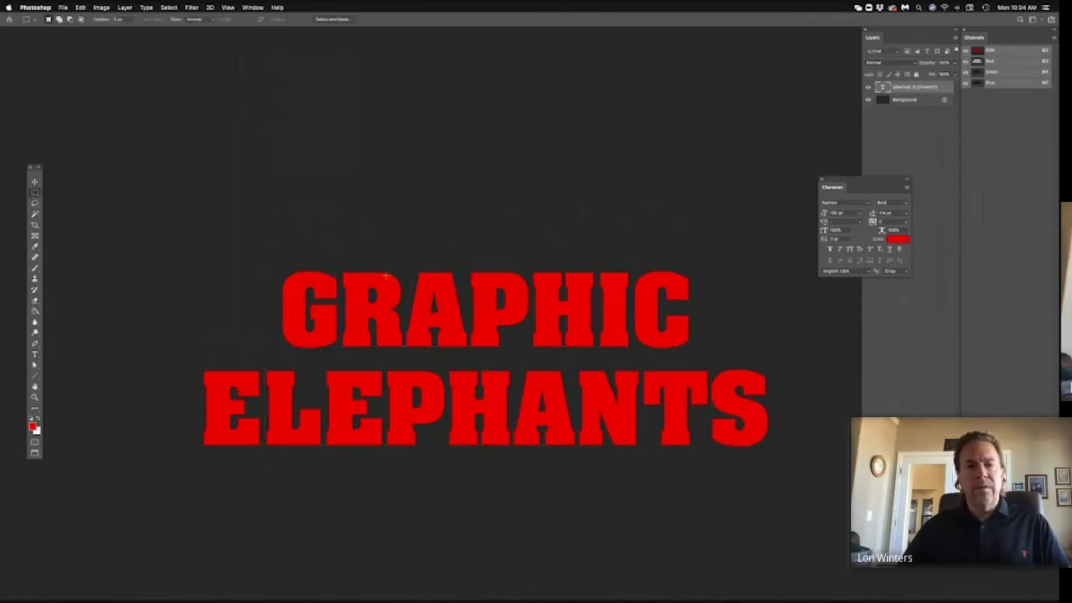
# - Scroll down over the workspace with the GRAPHIC ELEPHANTS title in view
pyautogui.scroll(-2, 427, 348)
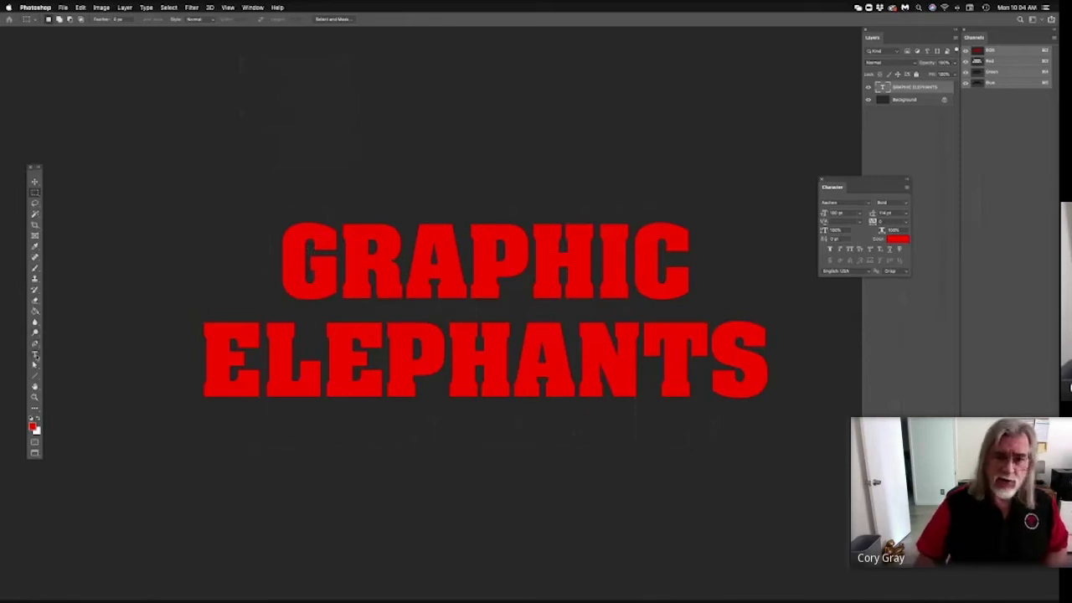
# - Select the GRAPHIC ELEPHANTS text, open Warp Text below the artwork, and show its Style list
pyautogui.click(36, 356)
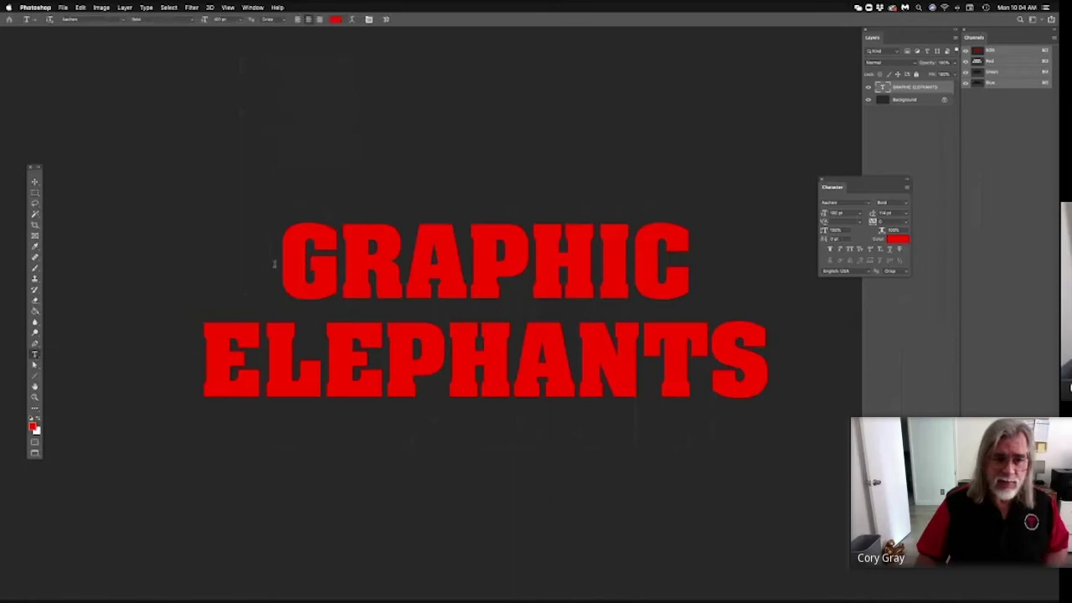
pyautogui.moveTo(284, 243); pyautogui.dragTo(785, 346)
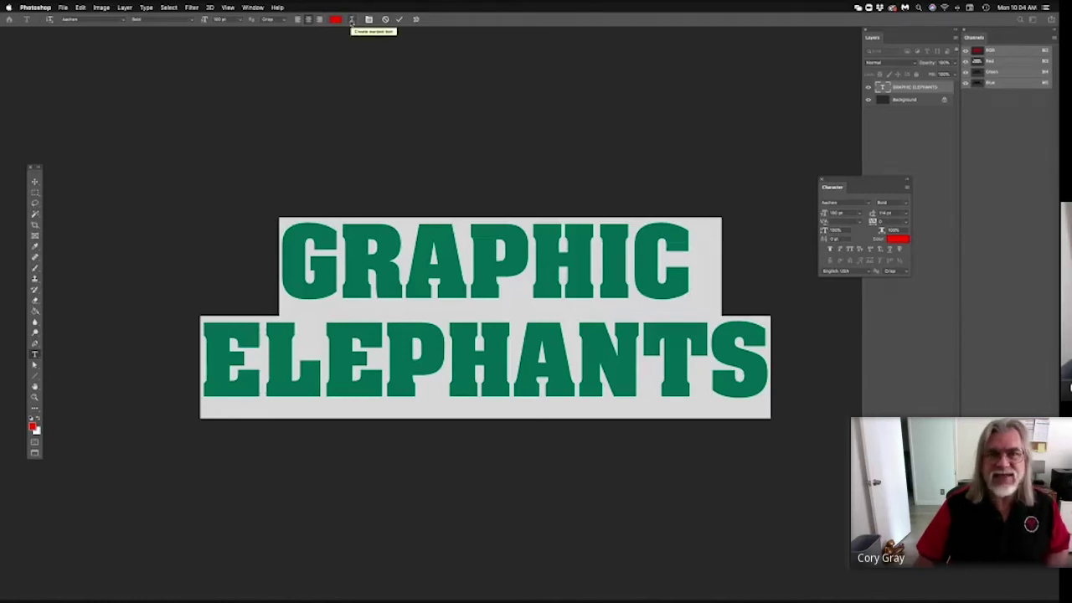
pyautogui.click(352, 19)
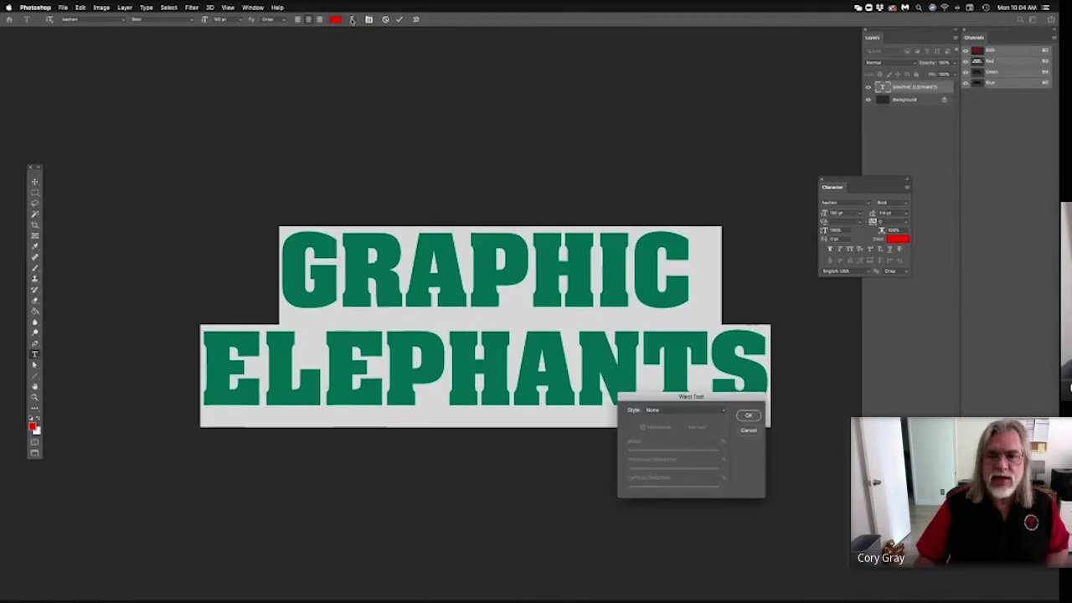
pyautogui.moveTo(655, 400); pyautogui.dragTo(447, 446)
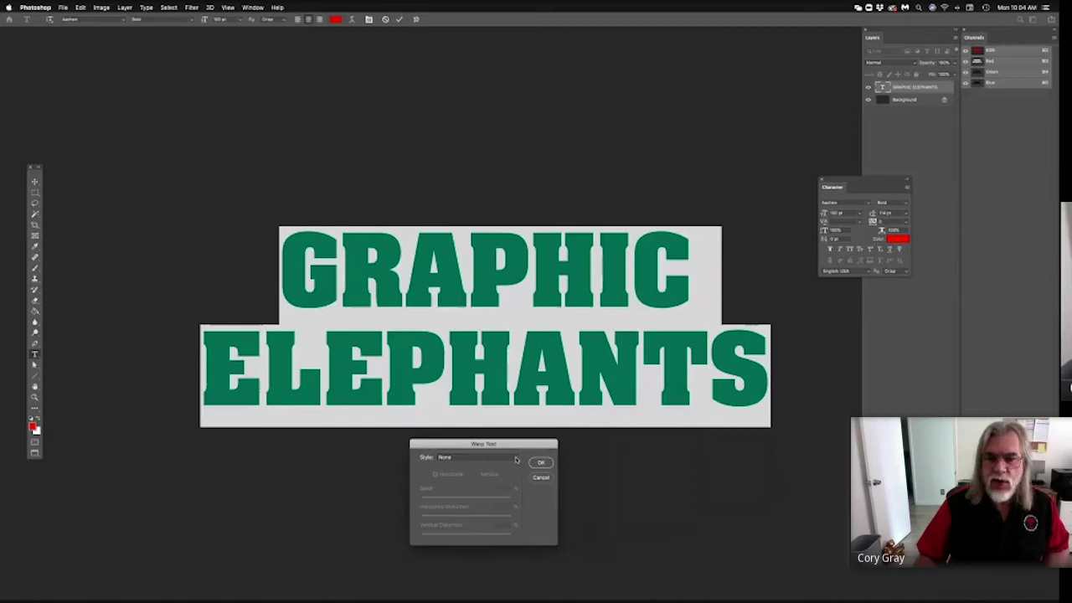
pyautogui.click(516, 459)
# - Choose the Arch warp style and drag Bend to a strongly negative value for a downward curve
pyautogui.click(518, 460)
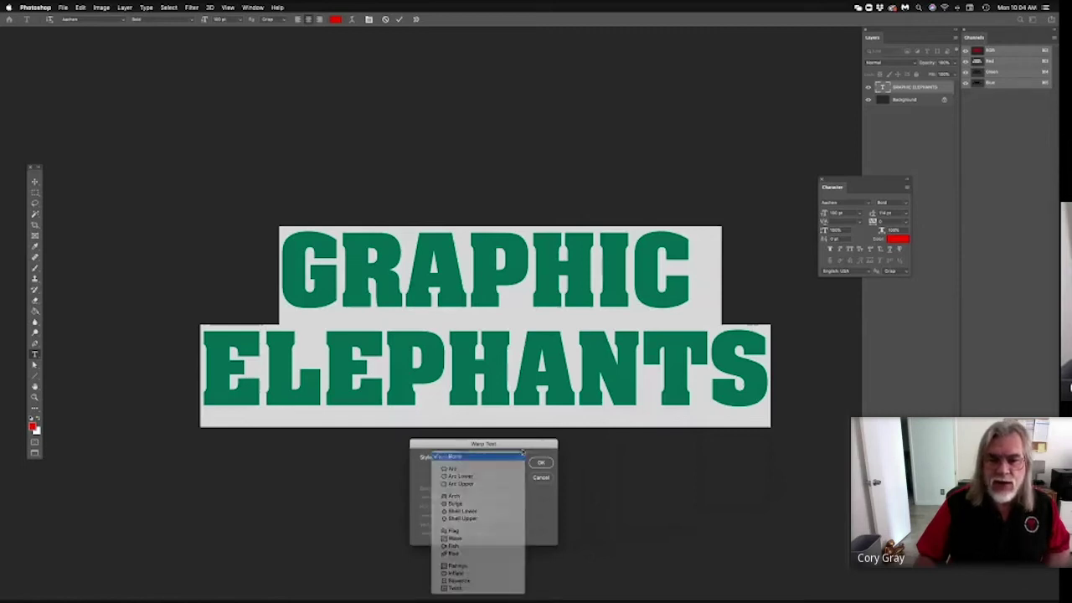
pyautogui.click(516, 459)
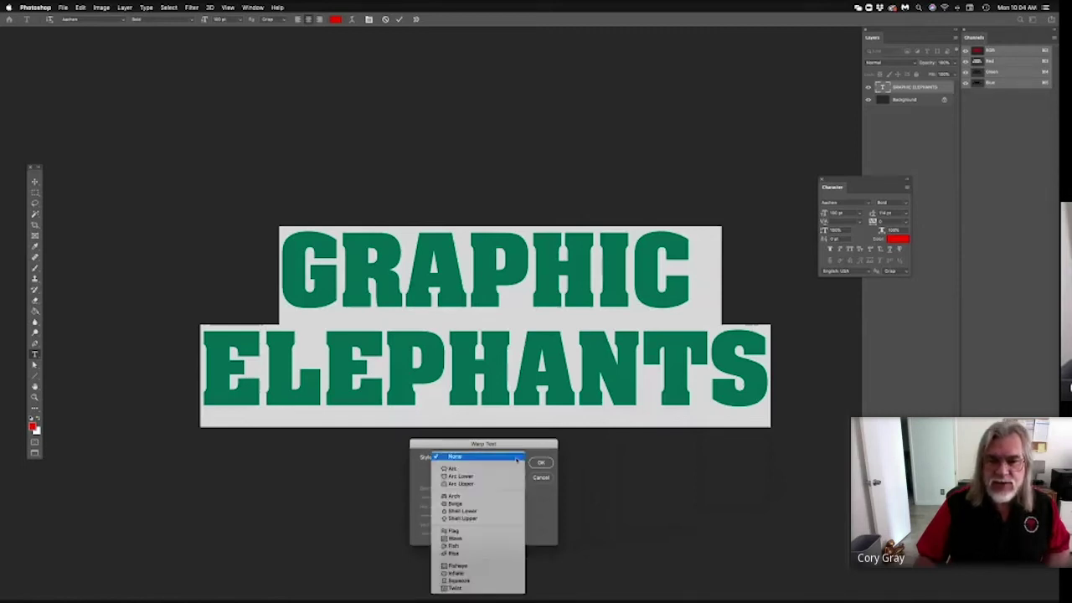
pyautogui.click(476, 498)
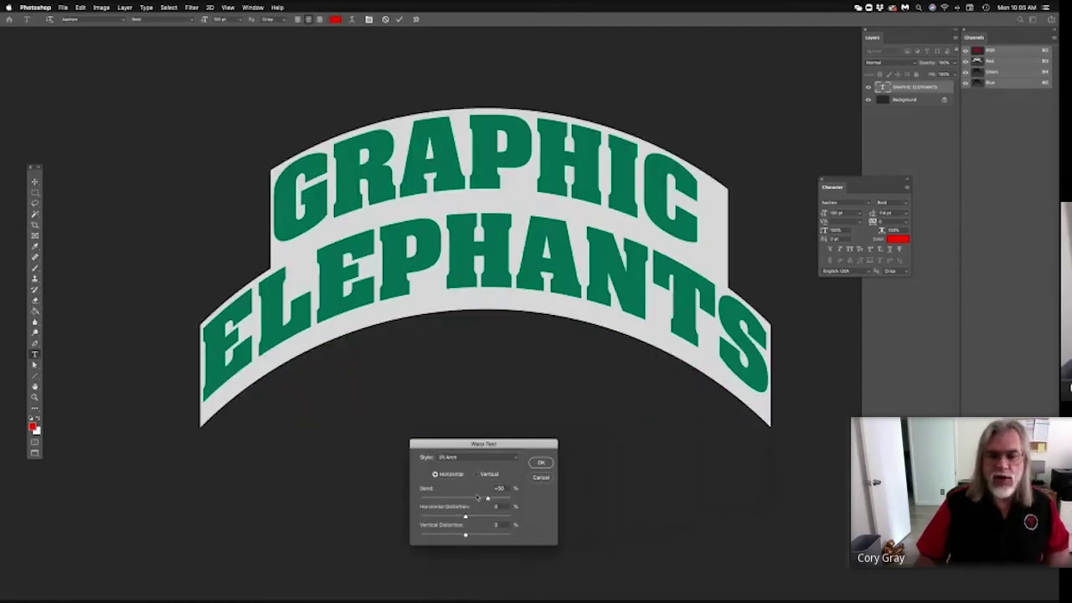
pyautogui.click(516, 458)
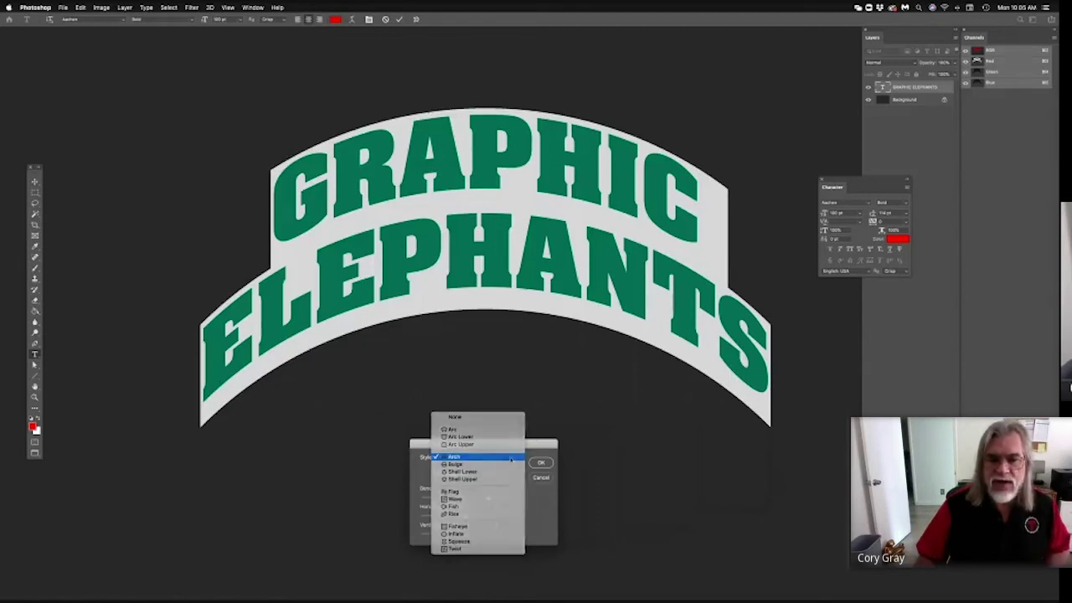
pyautogui.click(512, 457)
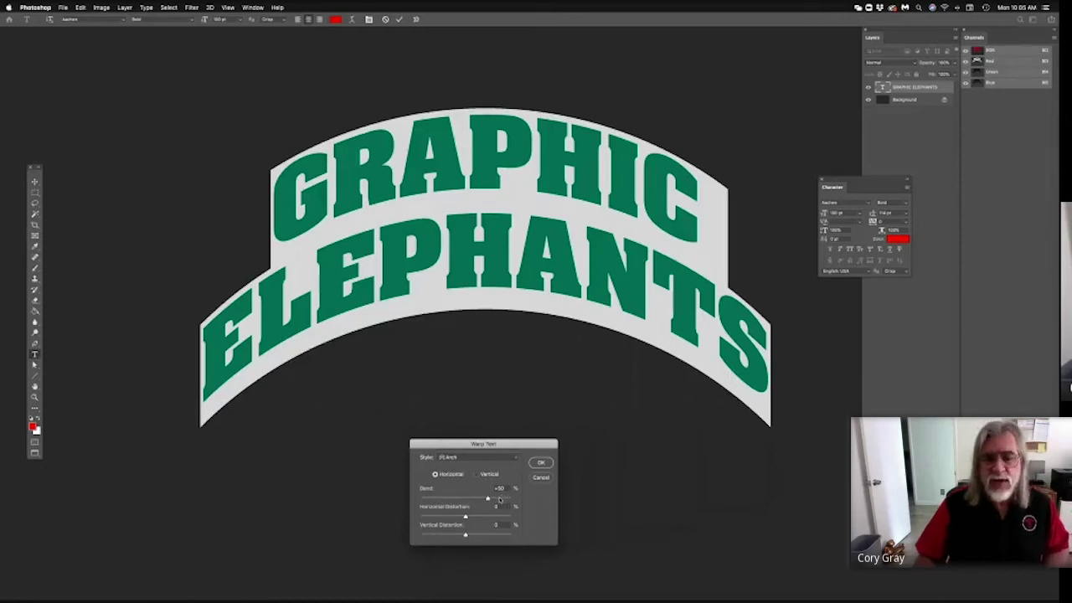
pyautogui.moveTo(488, 499); pyautogui.dragTo(422, 499)
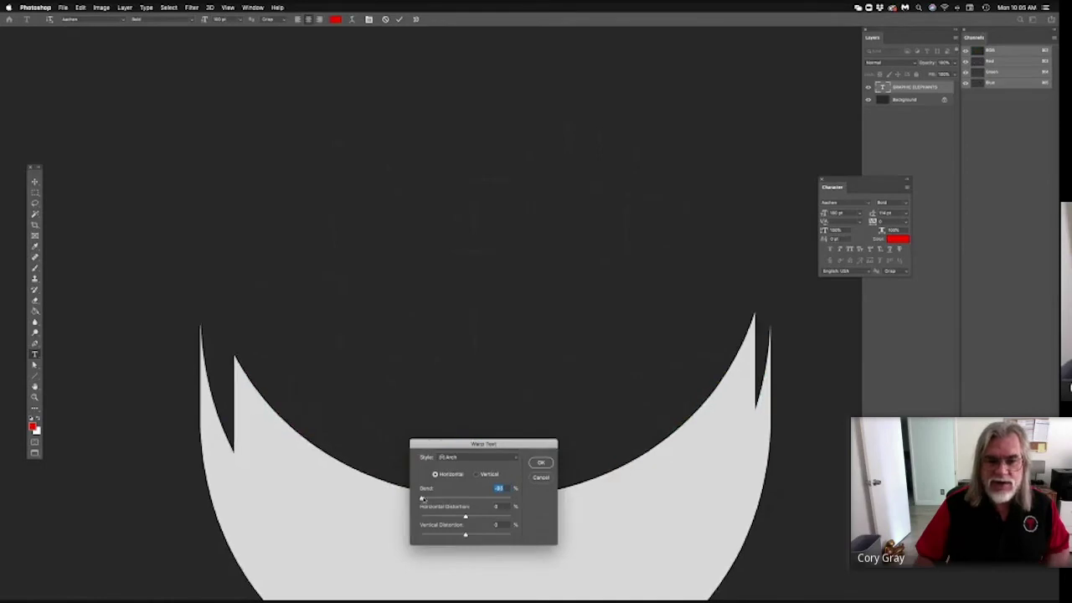
# - Set Bend to 0 and Vertical Distortion to +26%, then apply the perspective warp
pyautogui.moveTo(421, 499); pyautogui.dragTo(466, 500)
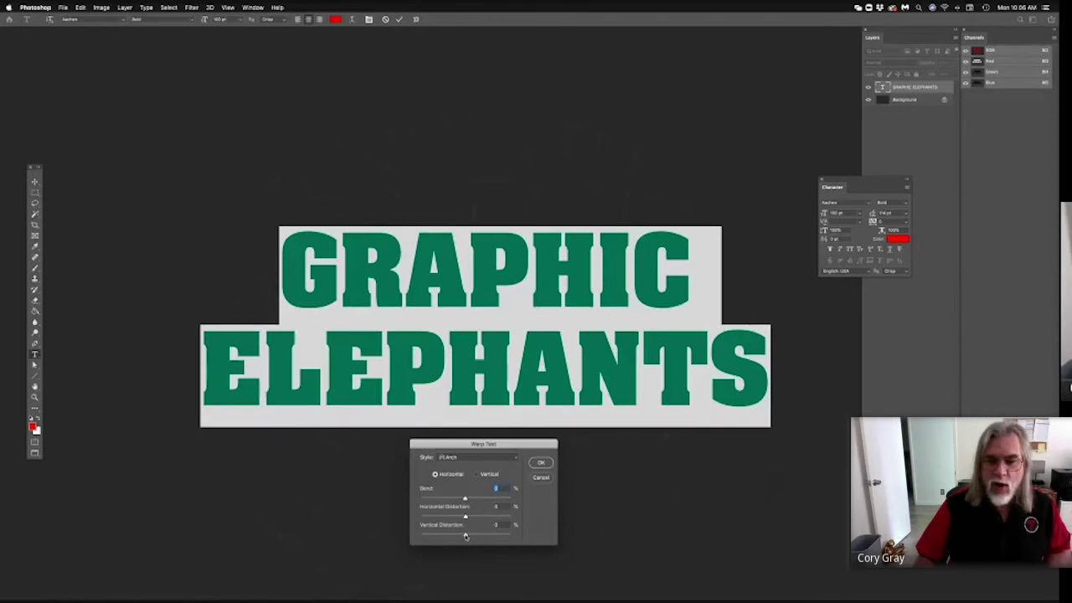
pyautogui.moveTo(466, 536); pyautogui.dragTo(478, 537)
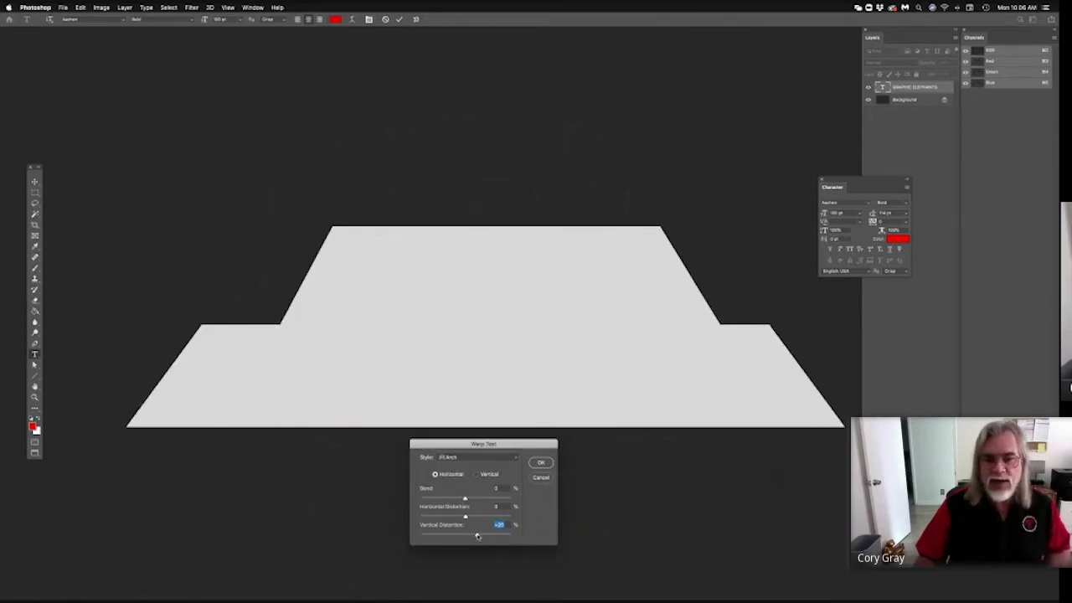
pyautogui.click(541, 463)
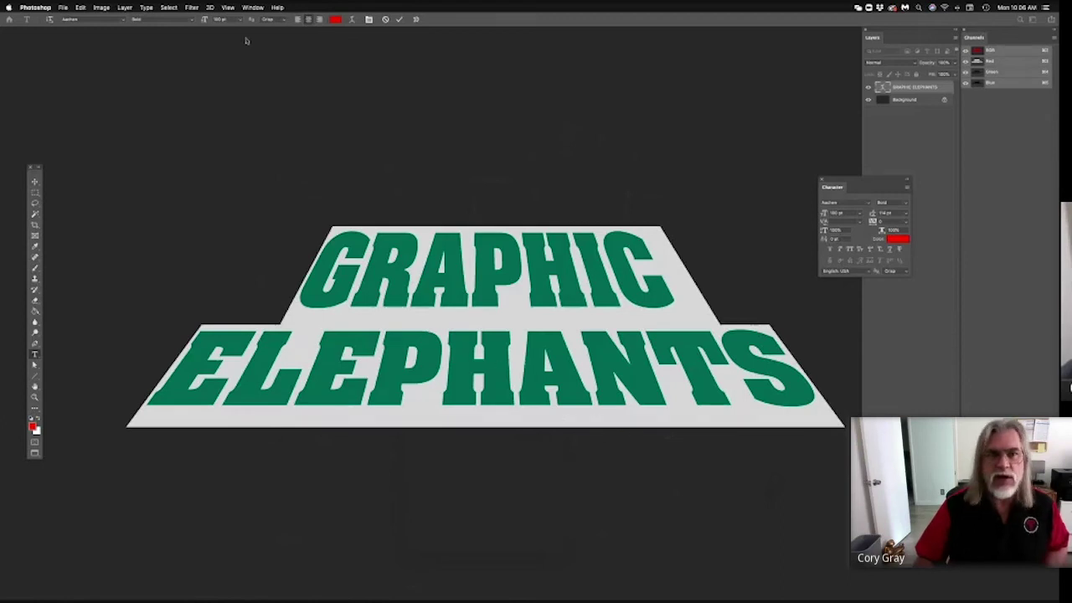
# - Reopen Warp Text, raise Vertical Distortion further, and confirm the warp settings
pyautogui.click(352, 20)
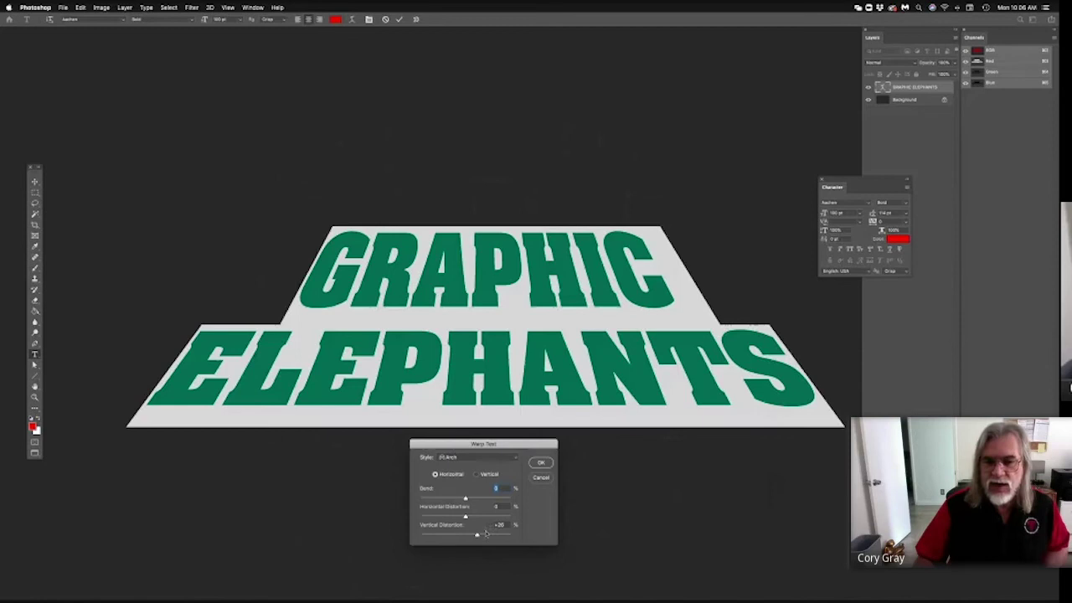
pyautogui.moveTo(477, 536); pyautogui.dragTo(494, 536)
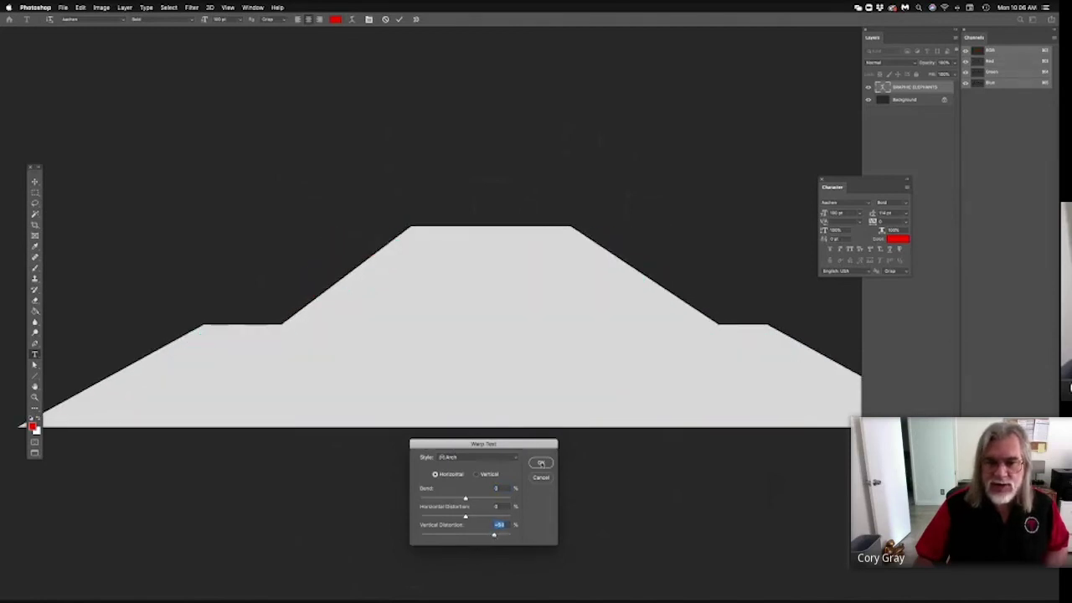
pyautogui.click(541, 463)
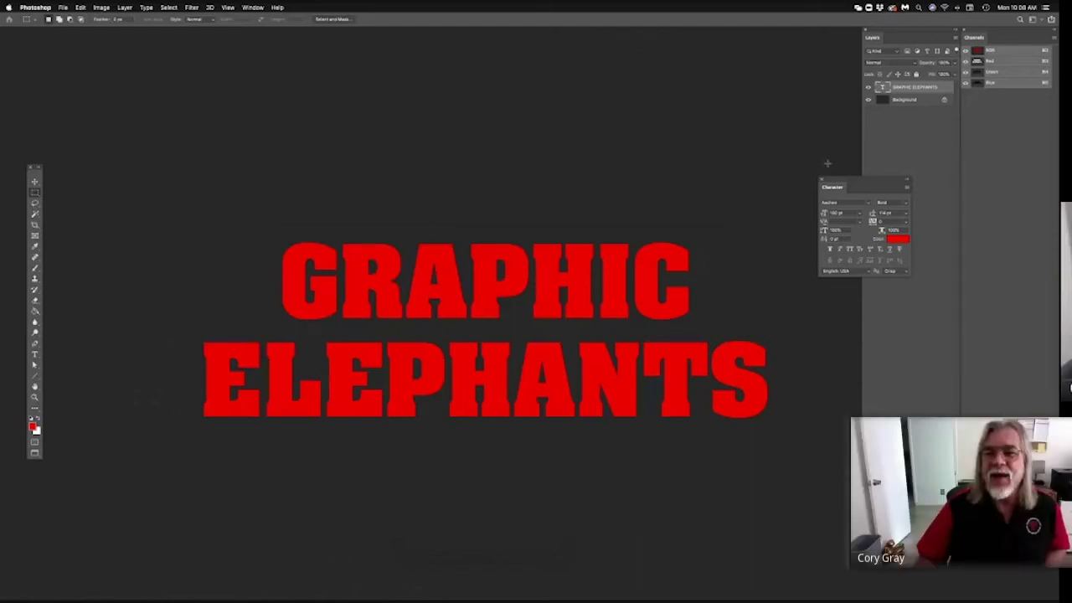
pyautogui.click(81, 7)
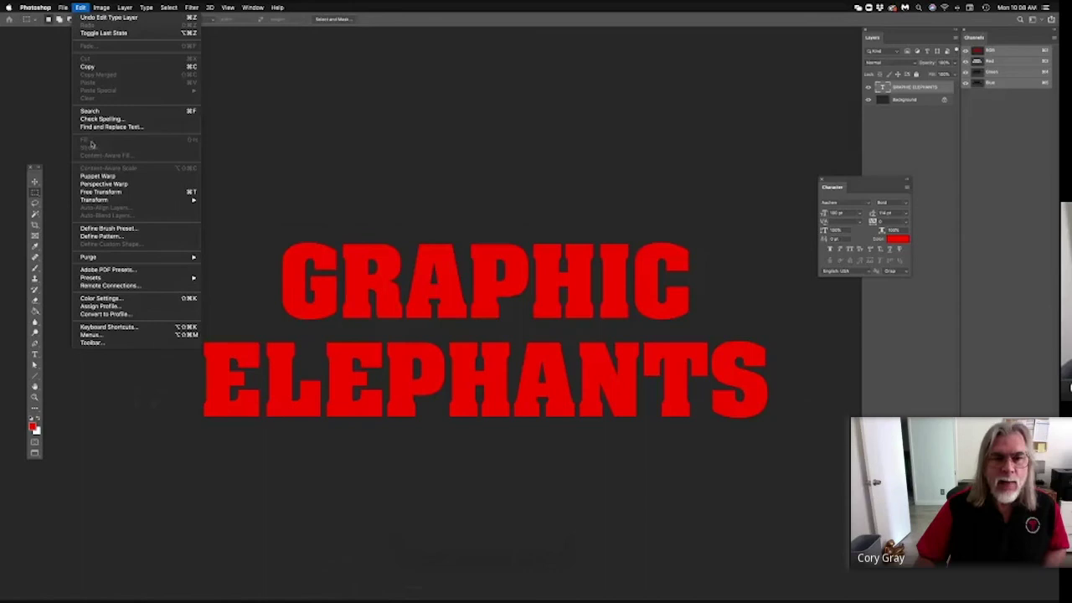
pyautogui.click(34, 192)
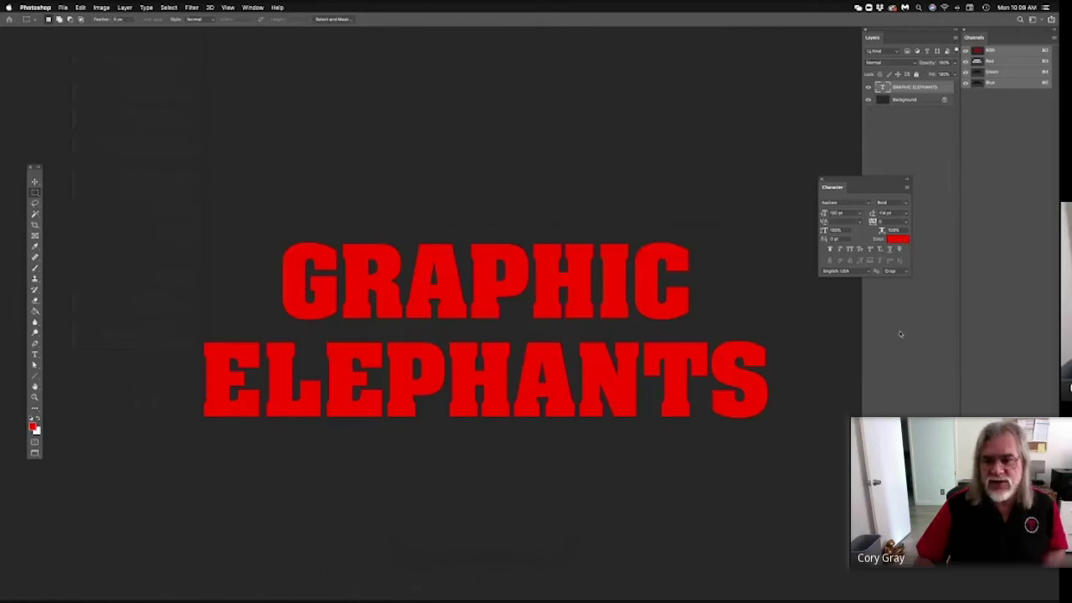
pyautogui.click(125, 8)
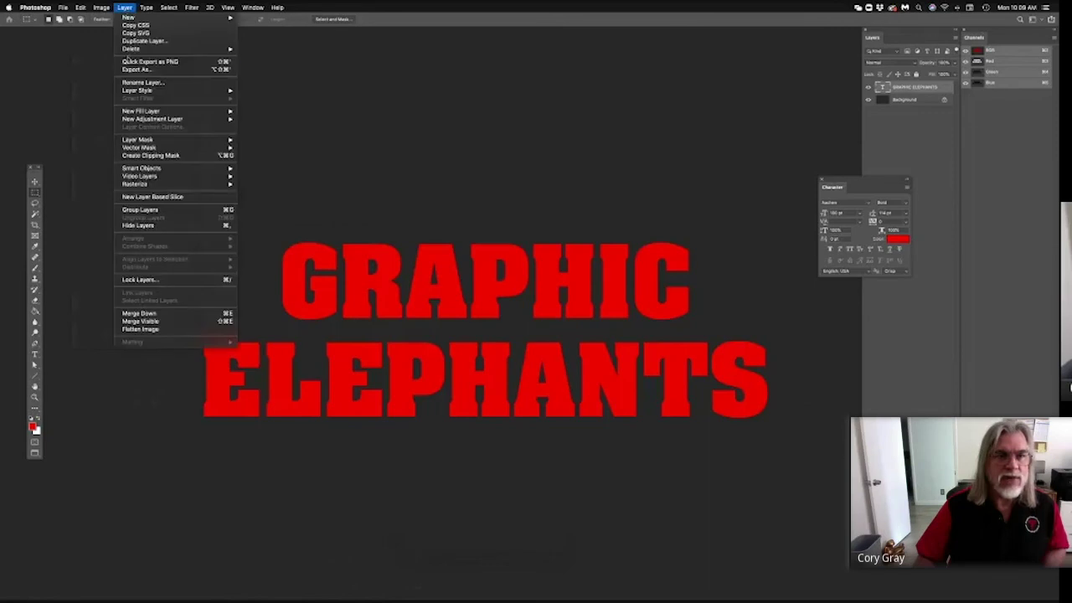
pyautogui.moveTo(138, 90)
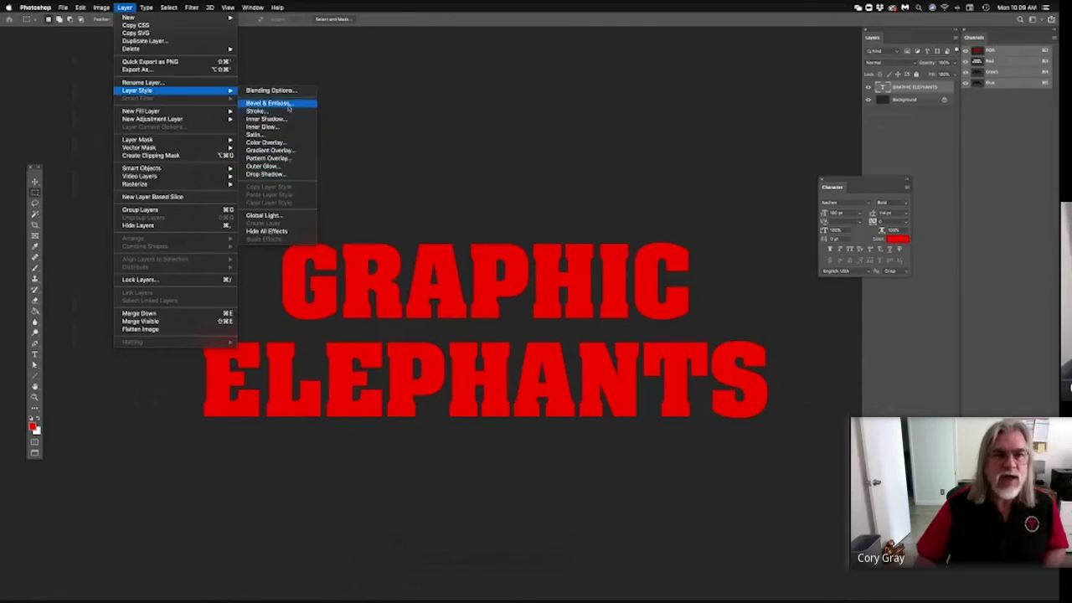
pyautogui.click(129, 7)
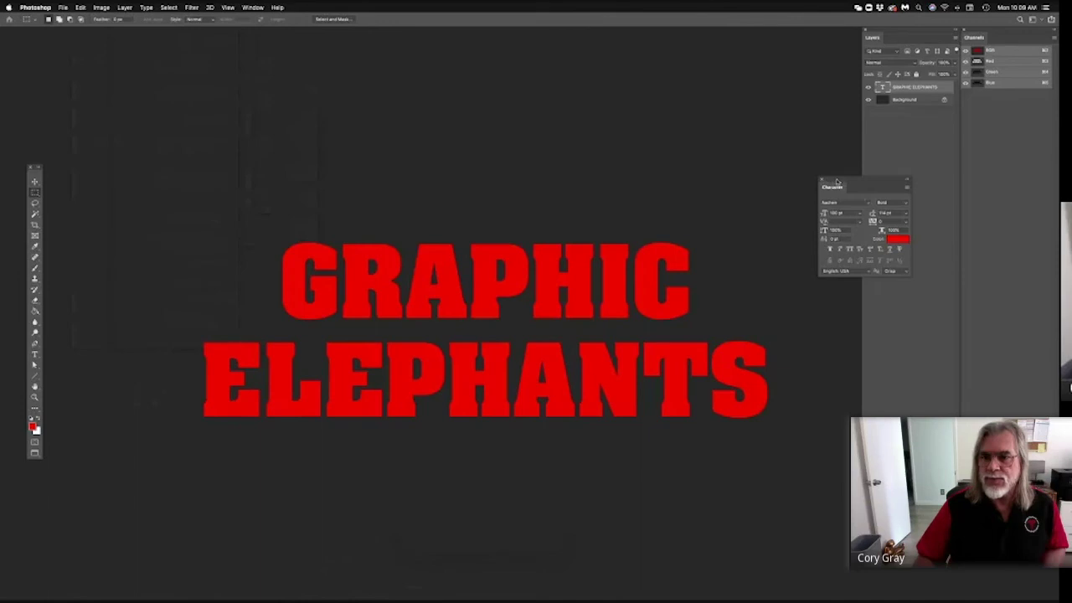
# - Put away the Character panel and enlarge the Stroke size for a thick black outside outline
pyautogui.moveTo(836, 182); pyautogui.dragTo(913, 176)
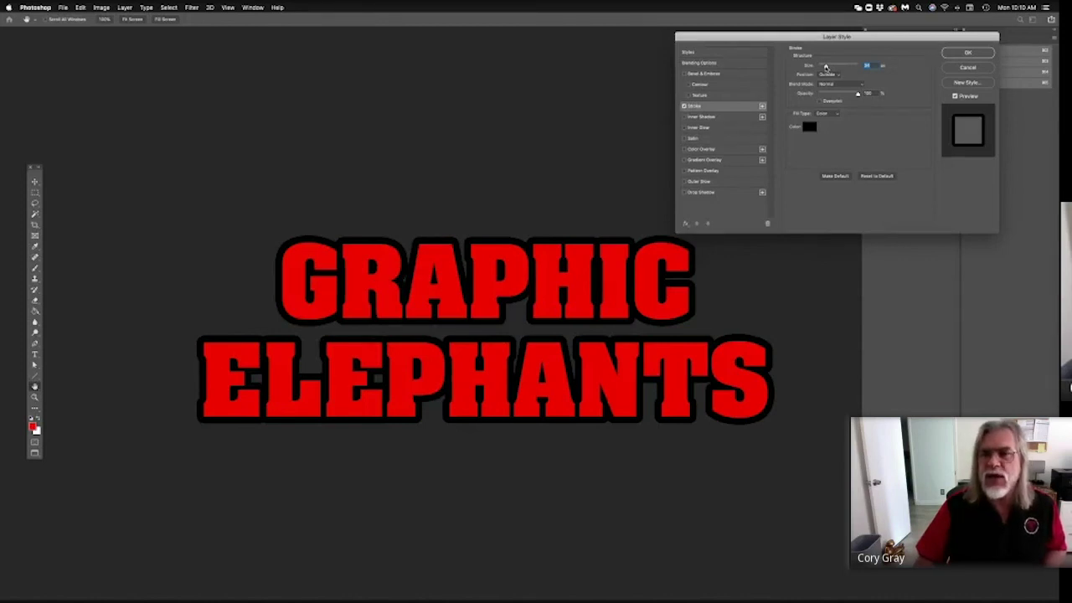
pyautogui.moveTo(826, 67)
pyautogui.mouseDown()
pyautogui.moveTo(840, 67)
pyautogui.moveTo(823, 66)
pyautogui.mouseUp()
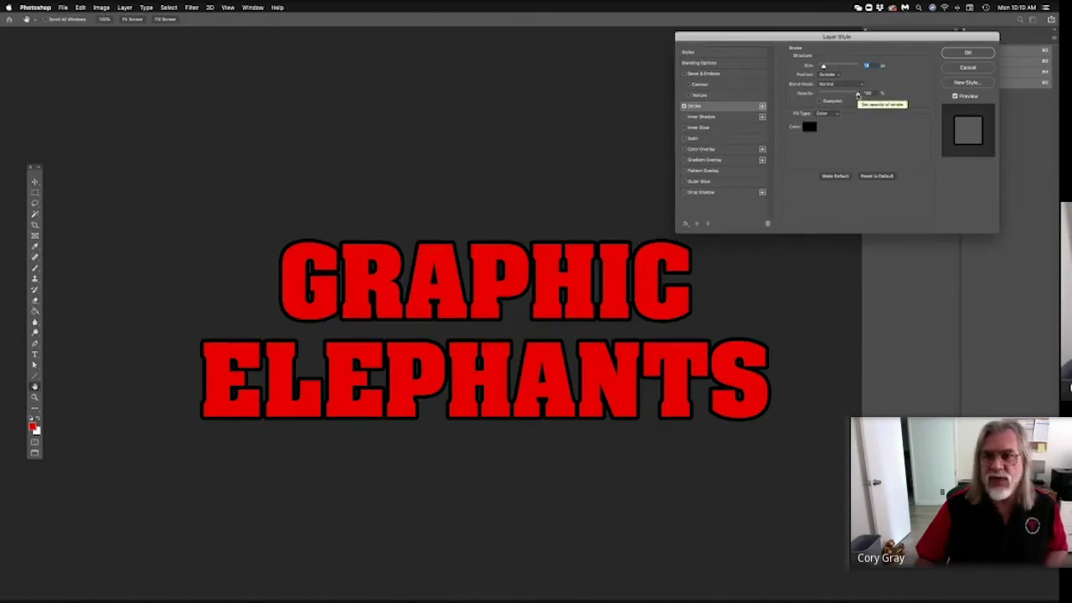
# - Try a lower Stroke opacity, return it to 100%, and apply the black stroke effect
pyautogui.moveTo(857, 95); pyautogui.dragTo(838, 96)
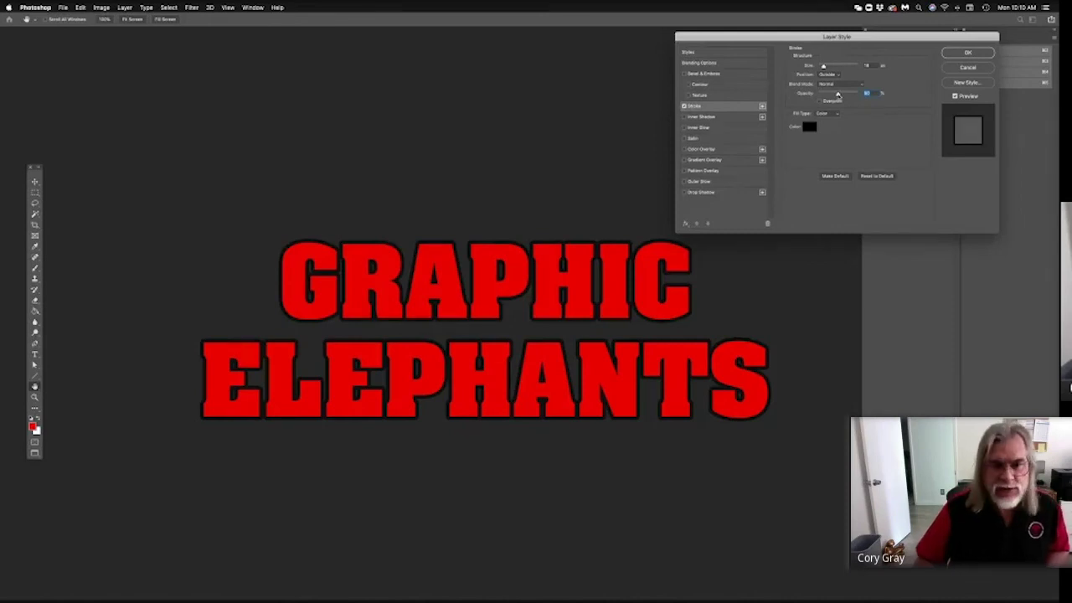
pyautogui.moveTo(838, 95); pyautogui.dragTo(829, 94)
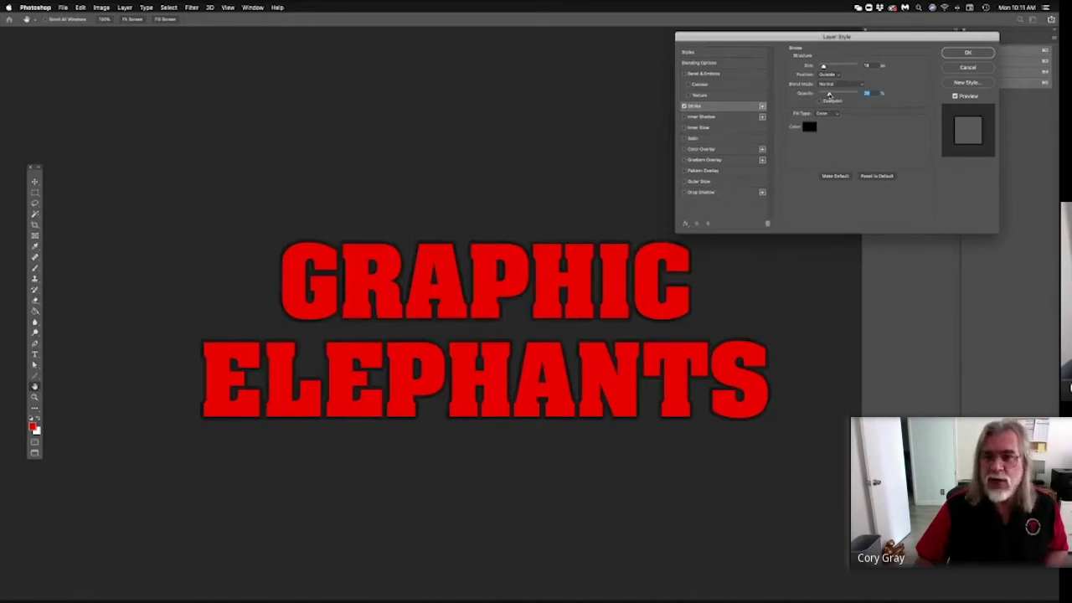
pyautogui.moveTo(829, 94); pyautogui.dragTo(858, 94)
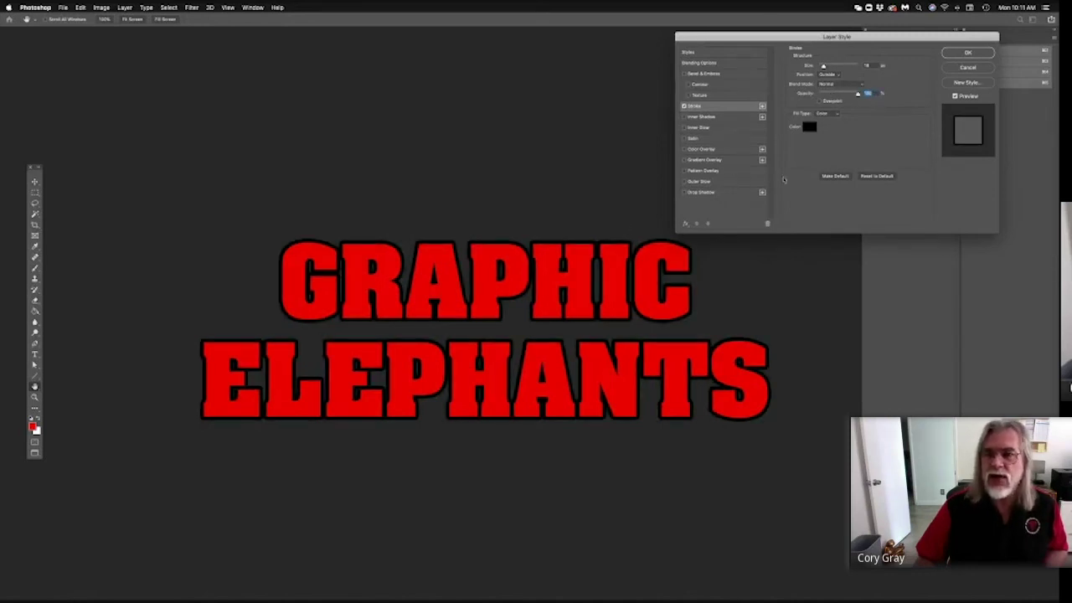
pyautogui.click(966, 53)
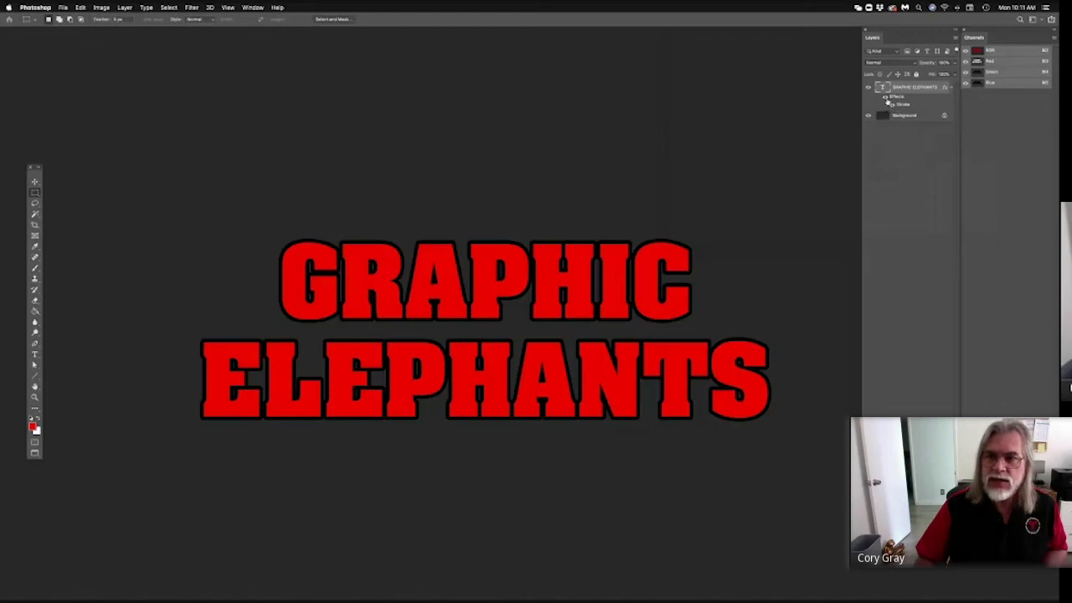
# - Toggle the Stroke effect's visibility off, back on, and off again on the text layer
pyautogui.click(885, 98)
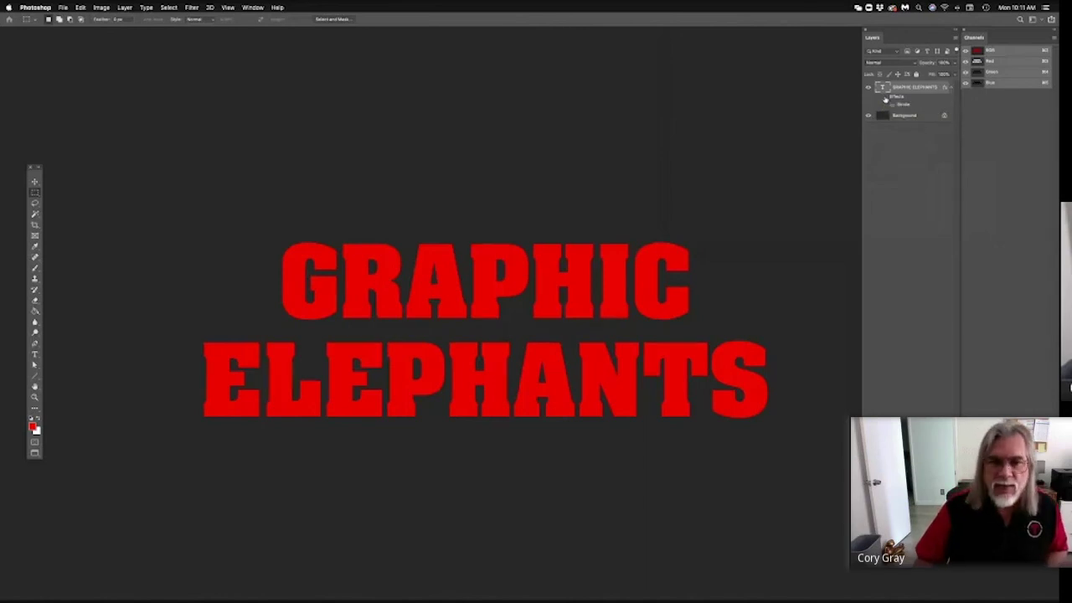
pyautogui.click(886, 98)
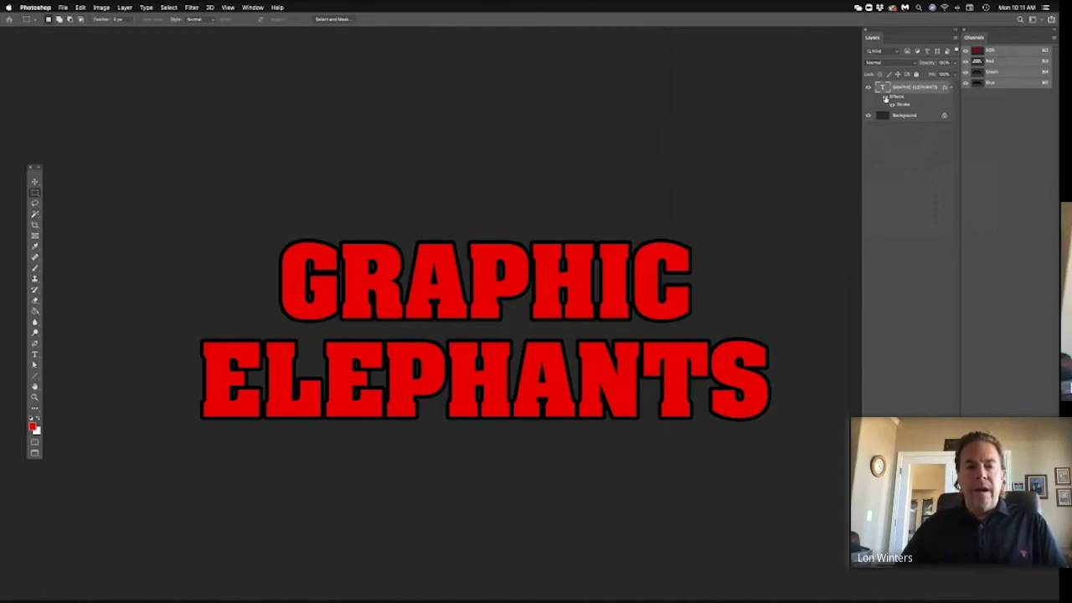
pyautogui.click(886, 98)
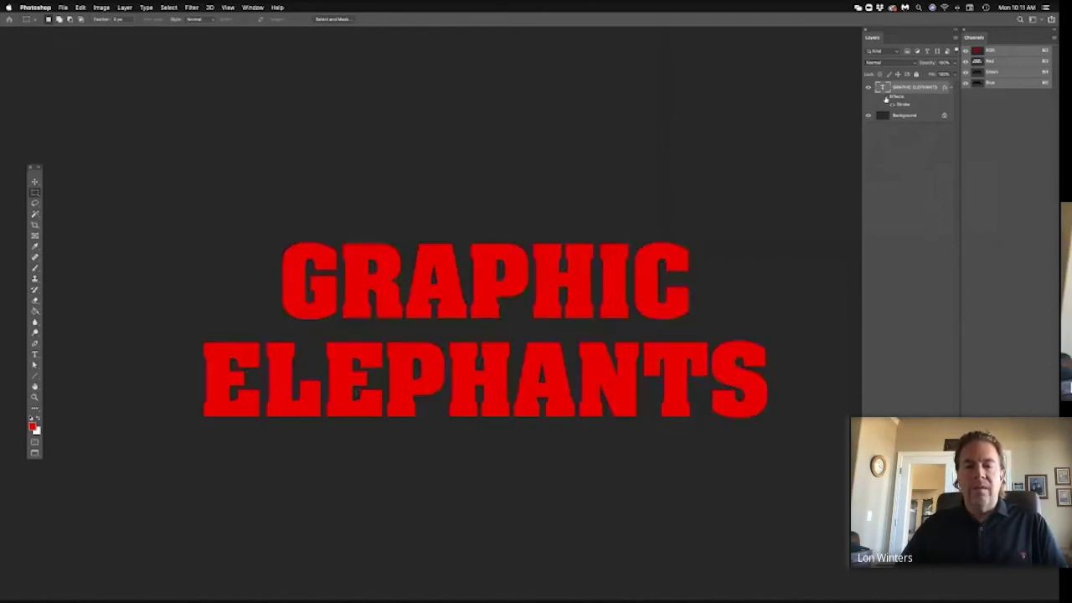